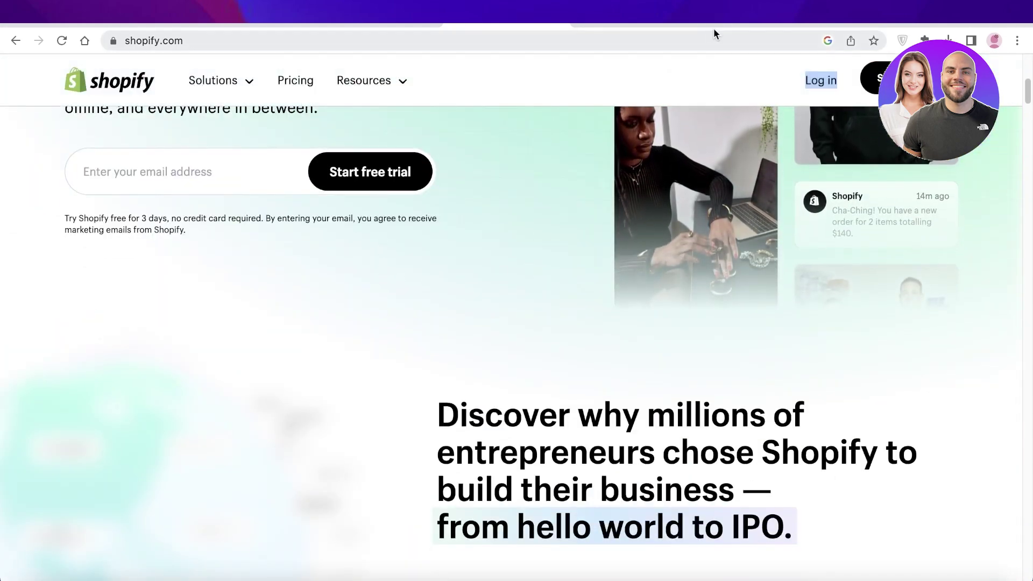
# - Look over the Amazon home page, the Shopify admin home and the Shopify website in turn
pyautogui.click(714, 24)
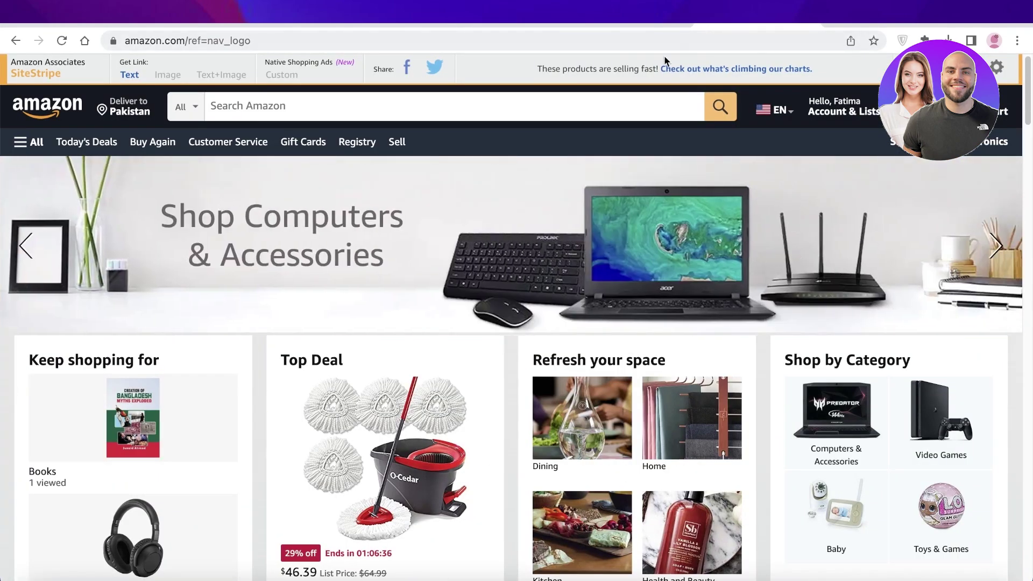
pyautogui.click(586, 24)
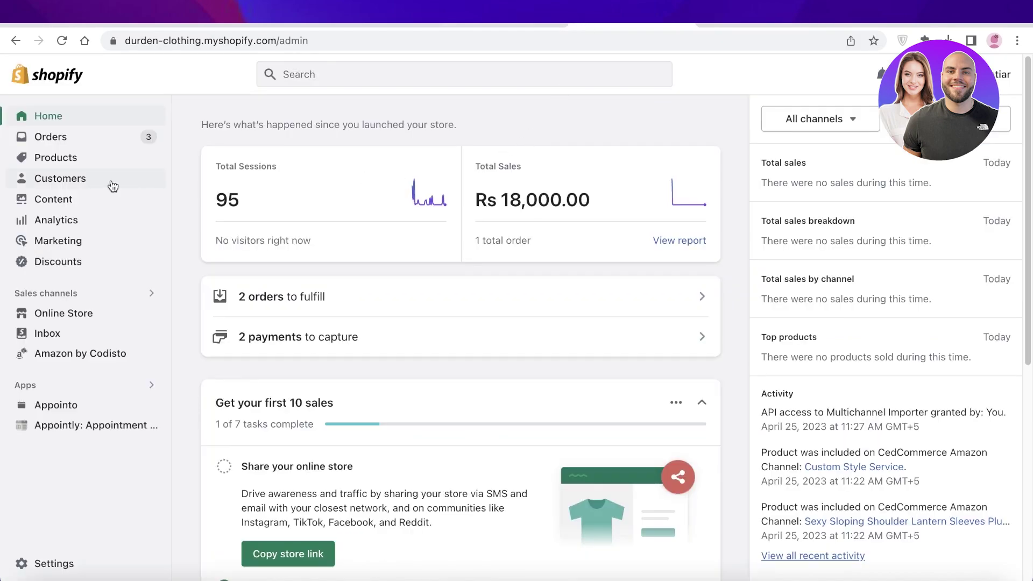
pyautogui.click(756, 25)
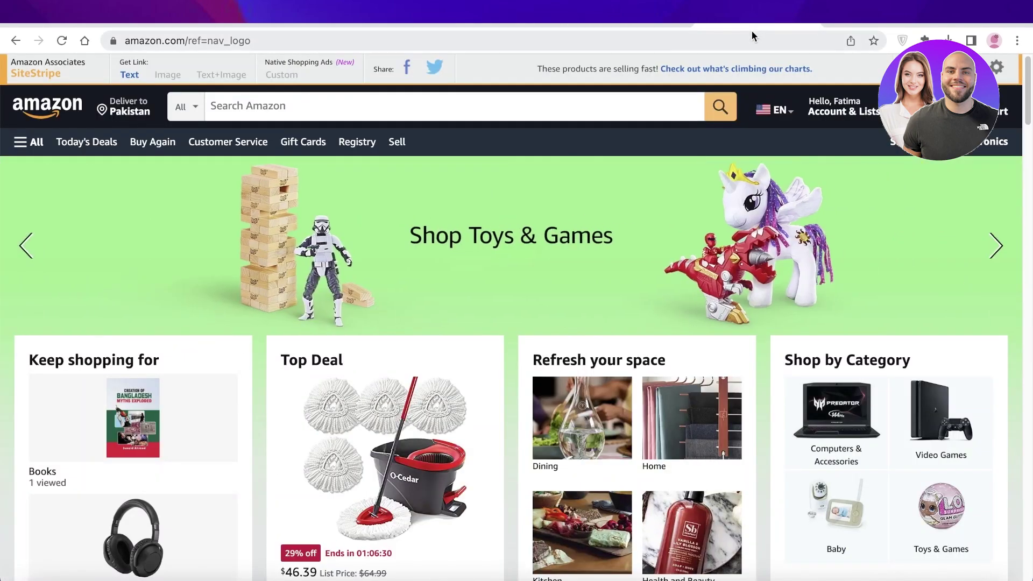
pyautogui.click(587, 23)
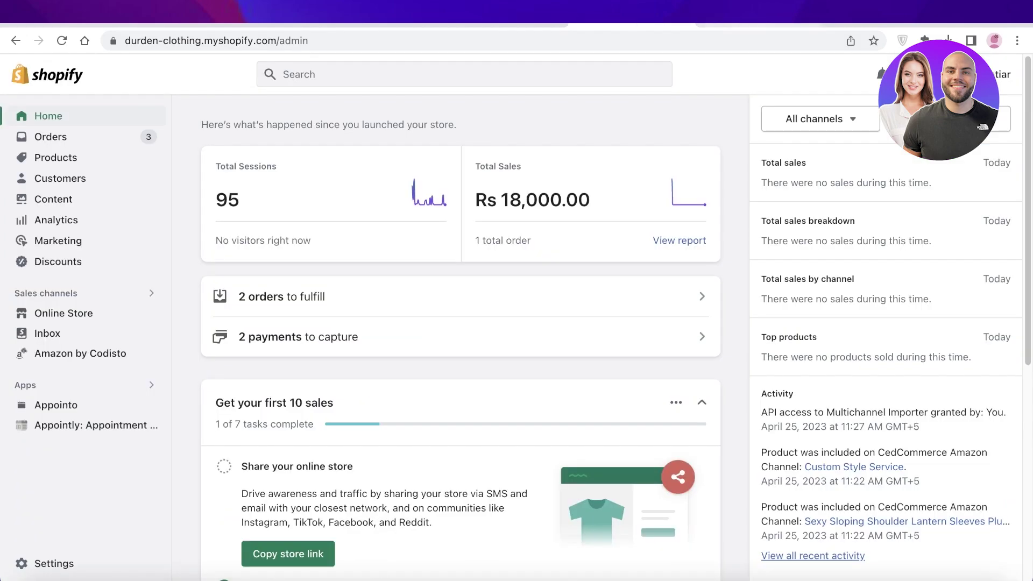
pyautogui.click(755, 25)
pyautogui.scroll(-12, 719, 220)
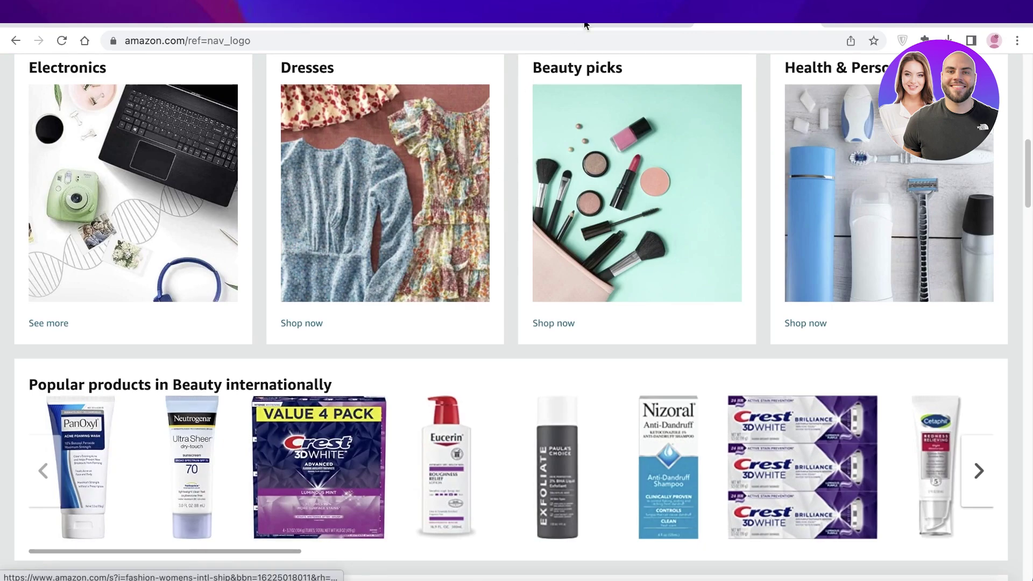
pyautogui.click(620, 25)
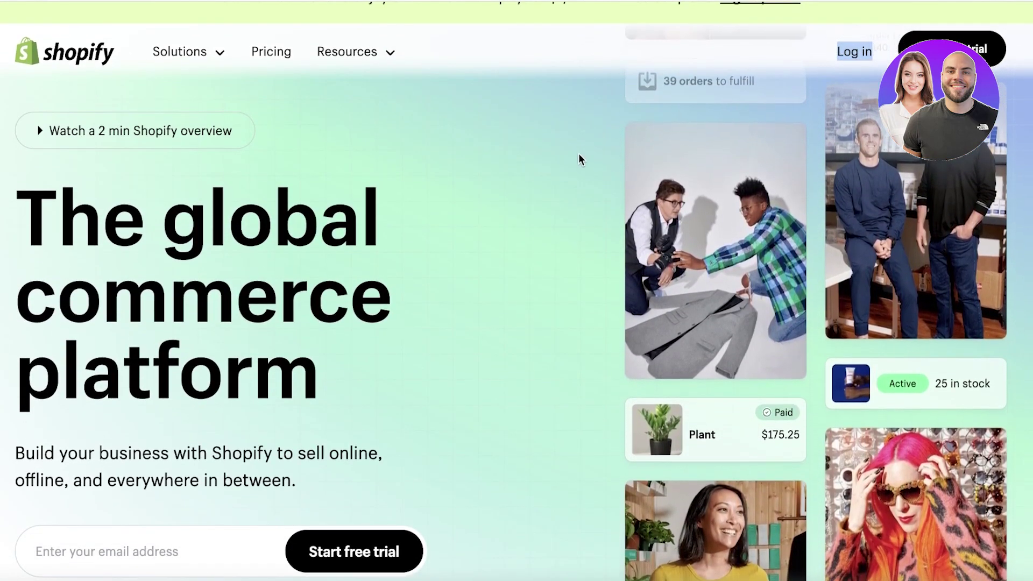
pyautogui.scroll(-10, 592, 160)
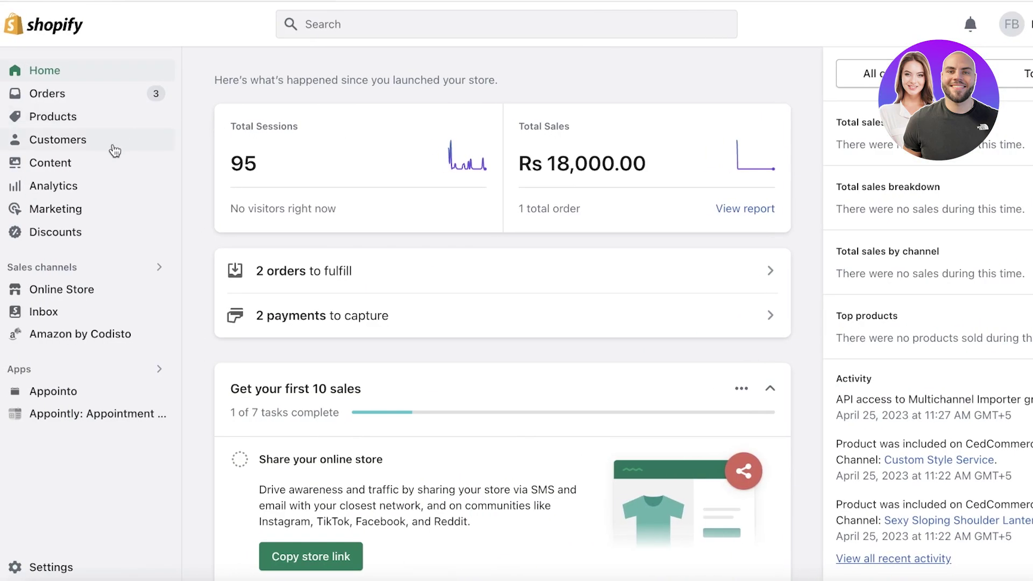
# - View the live online store's featured products and the admin's product list, and return to the admin home
pyautogui.click(65, 293)
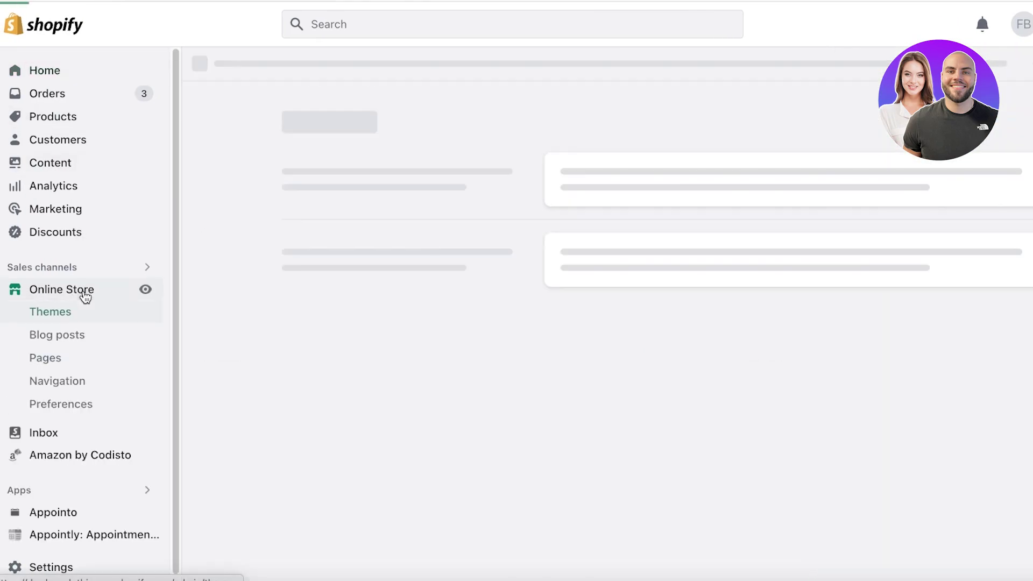
pyautogui.click(145, 290)
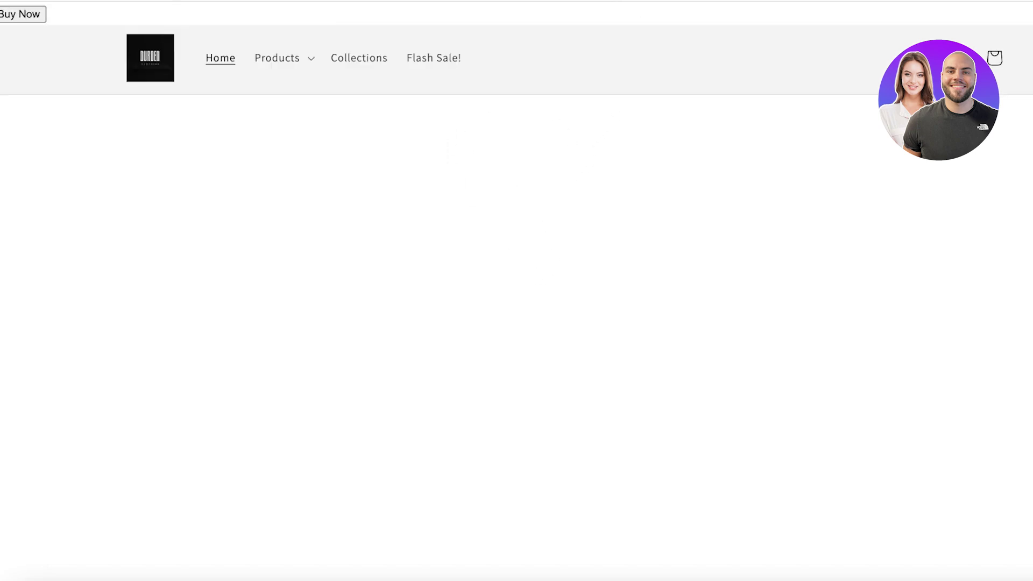
pyautogui.scroll(-10, 472, 136)
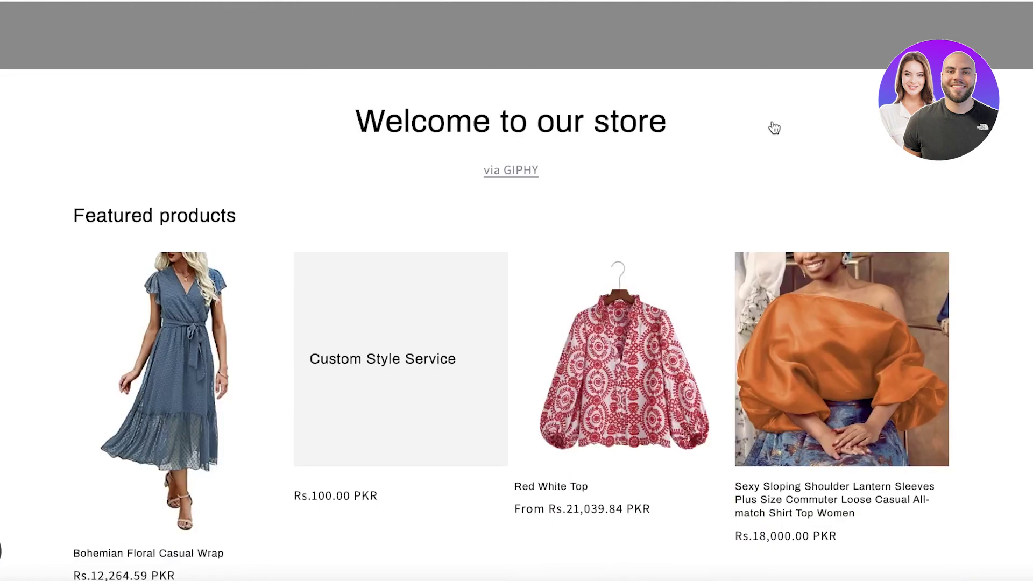
pyautogui.scroll(4, 860, 85)
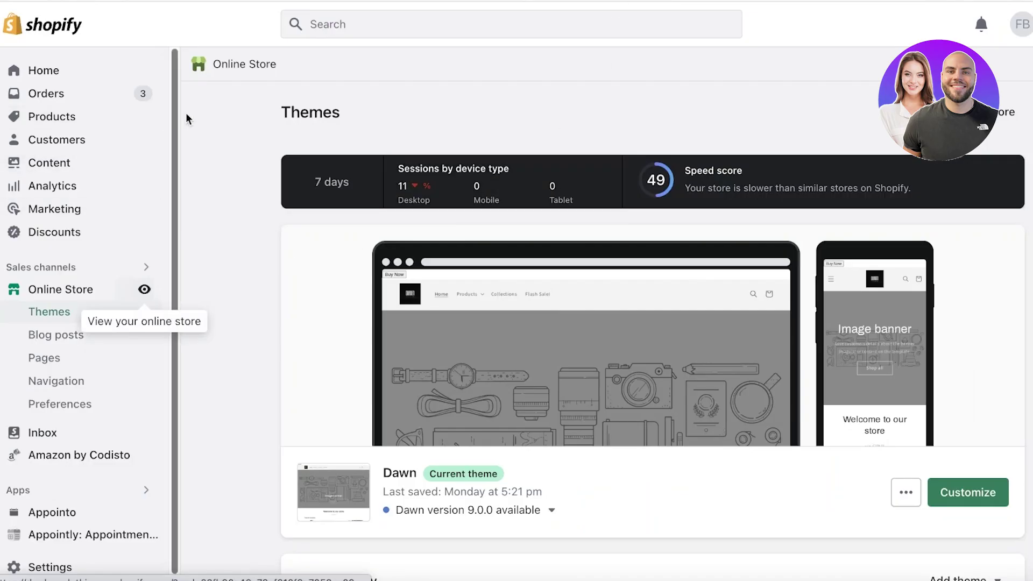
pyautogui.click(40, 126)
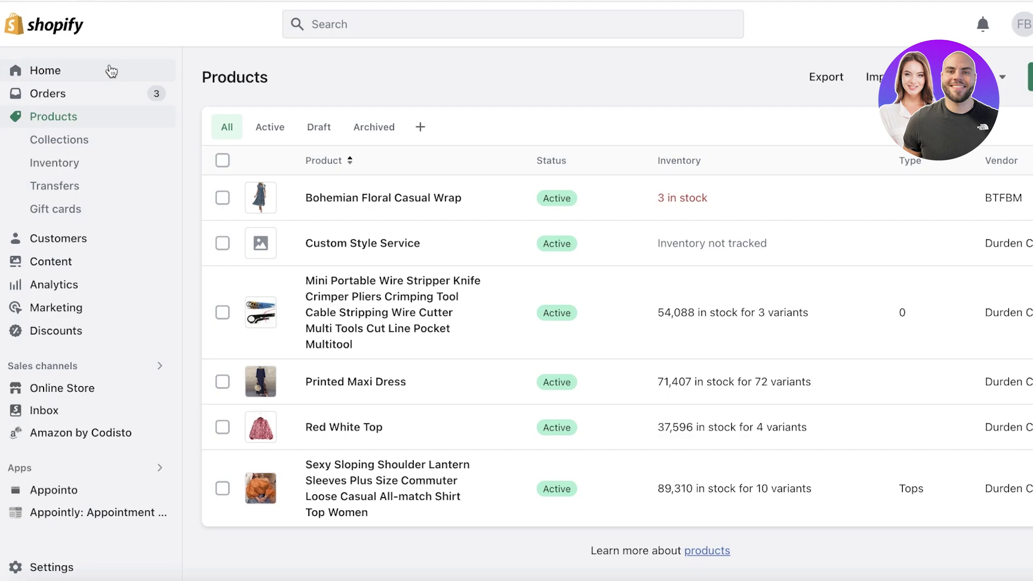
pyautogui.click(111, 71)
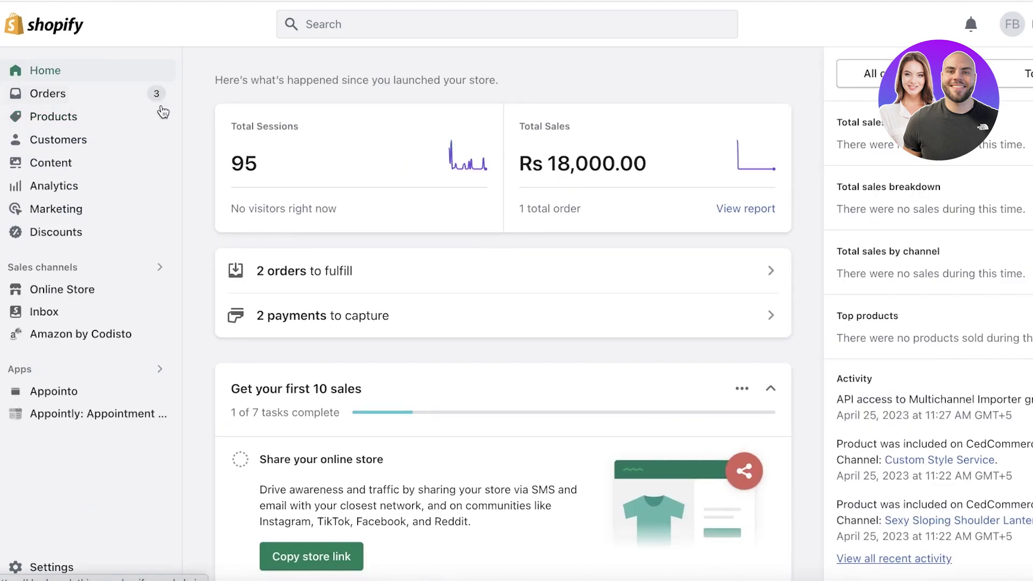
# - Open the store's Apps and sales channels settings and review the installed apps
pyautogui.click(50, 567)
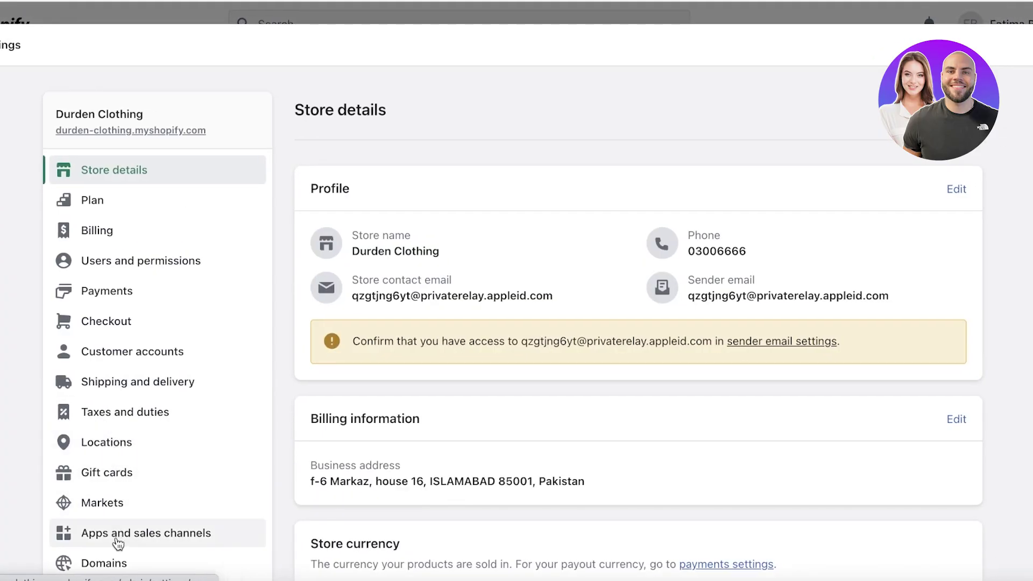
pyautogui.click(117, 541)
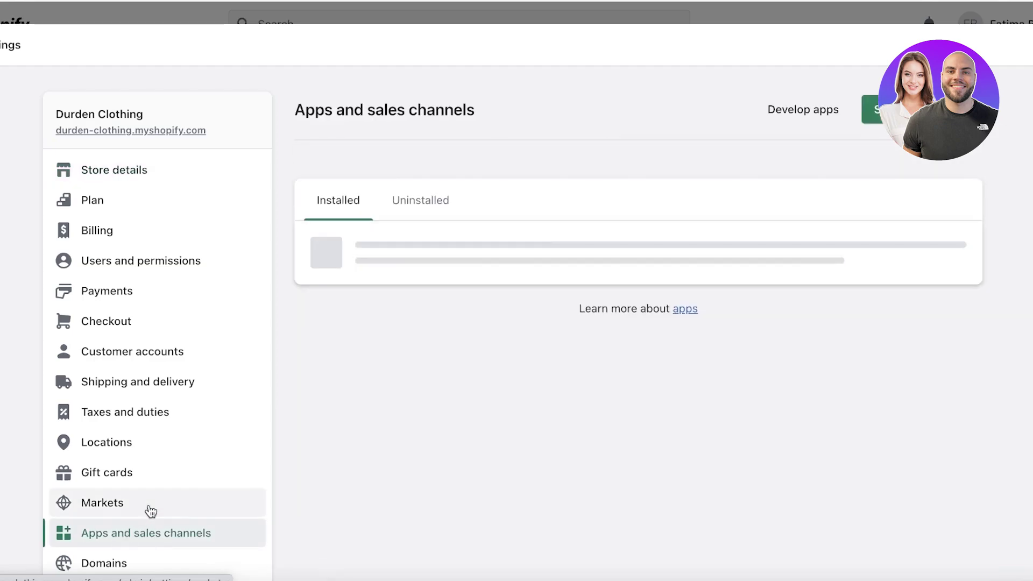
pyautogui.scroll(-4, 858, 305)
pyautogui.scroll(1, 750, 177)
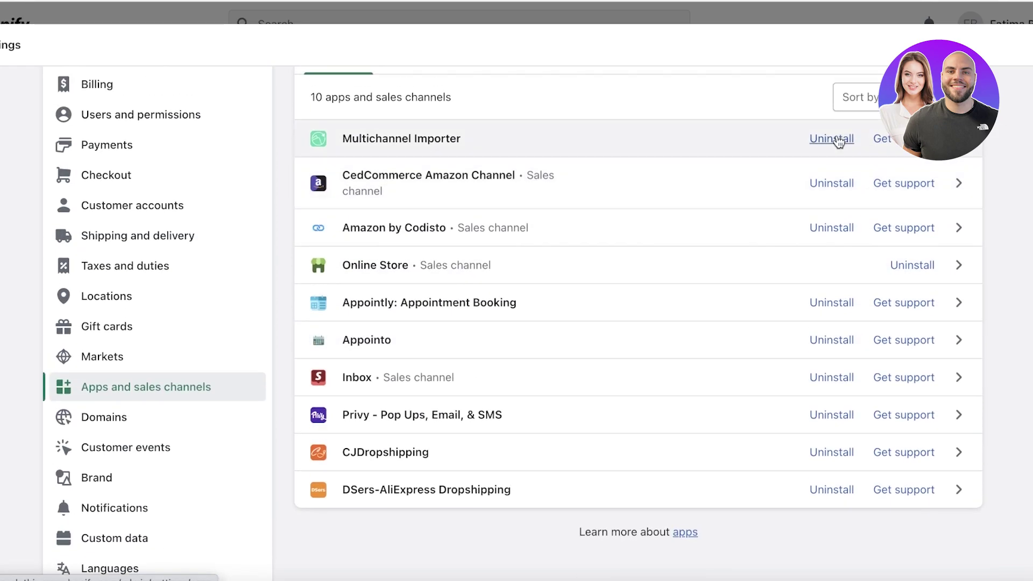
pyautogui.scroll(3, 695, 177)
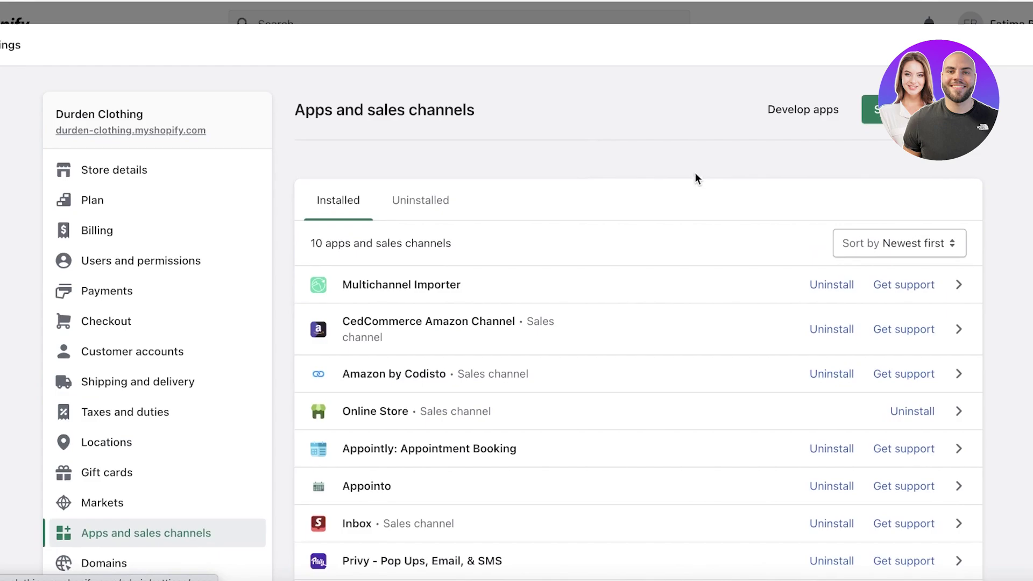
pyautogui.scroll(-1, 709, 179)
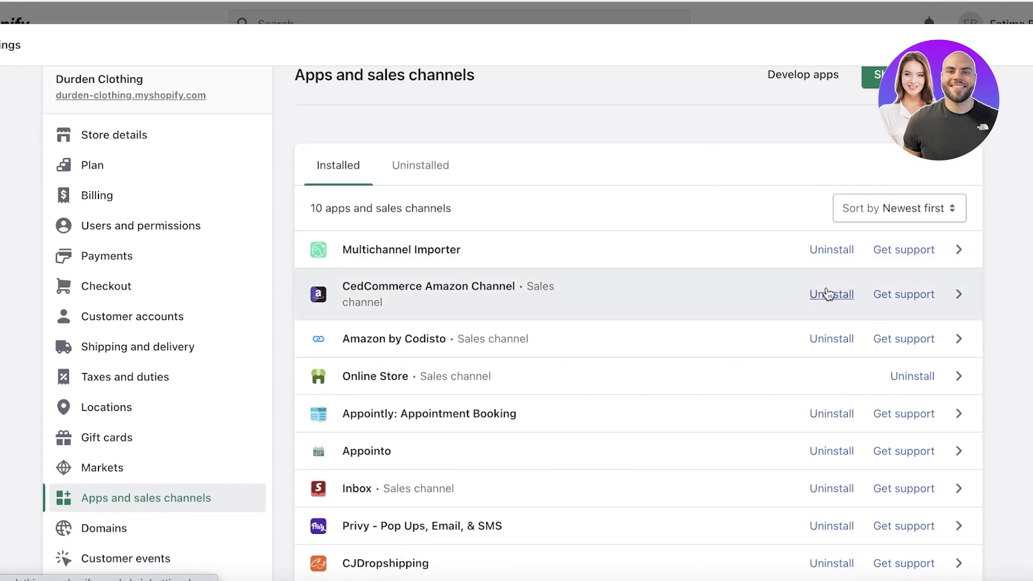
# - Uninstall the CedCommerce Amazon Channel, acknowledging the risks of removing the sales channel
pyautogui.click(828, 293)
pyautogui.click(289, 319)
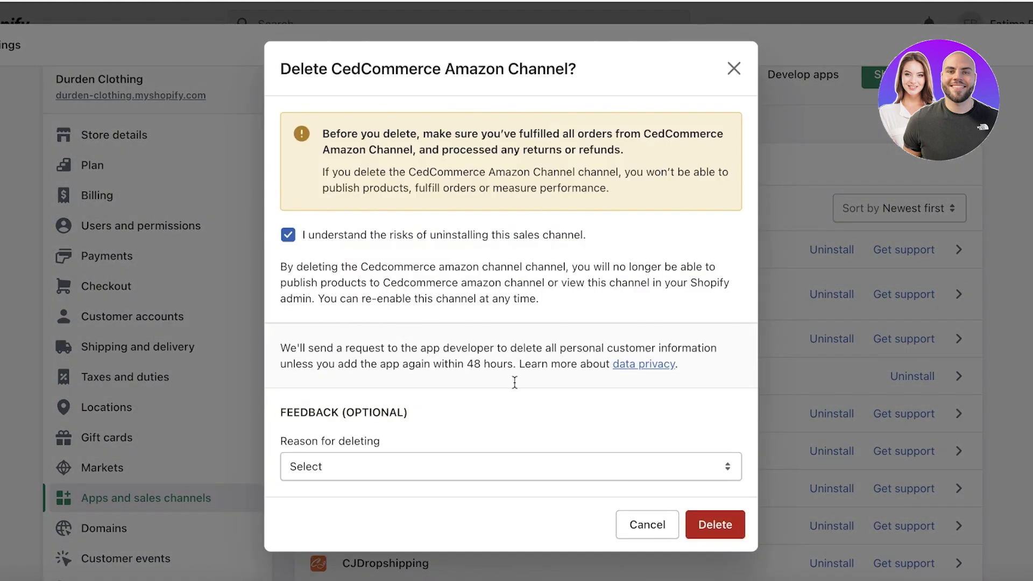
pyautogui.click(717, 517)
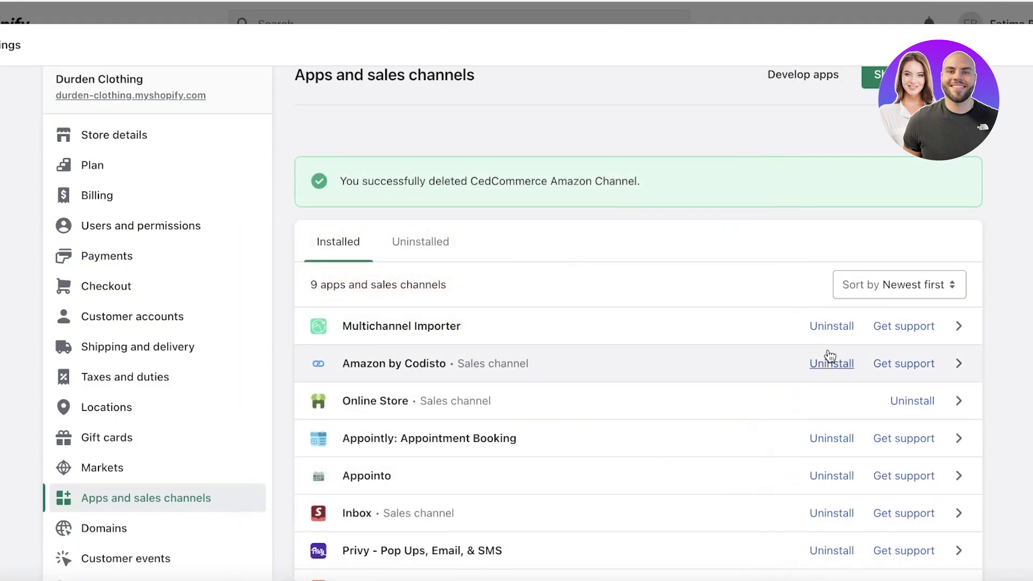
# - Uninstall the Multichannel Importer app and the Amazon by Codisto sales channel
pyautogui.click(824, 331)
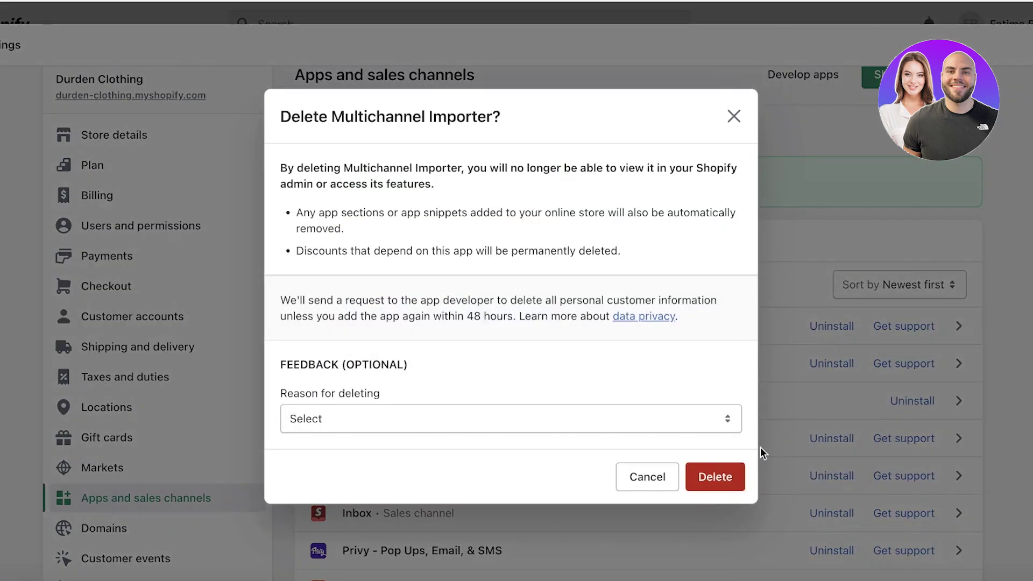
pyautogui.click(700, 476)
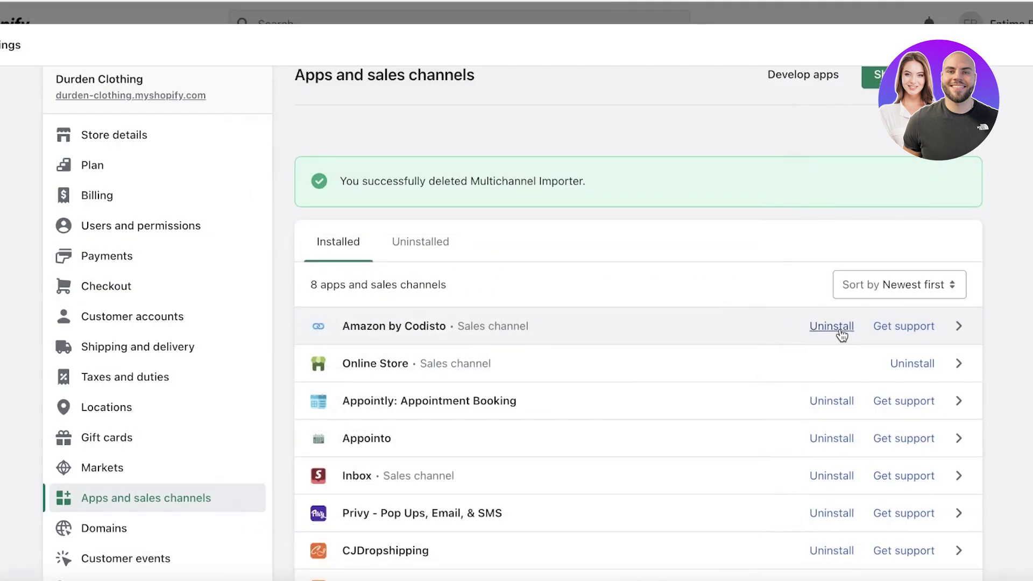
pyautogui.click(831, 327)
pyautogui.click(288, 316)
pyautogui.click(727, 532)
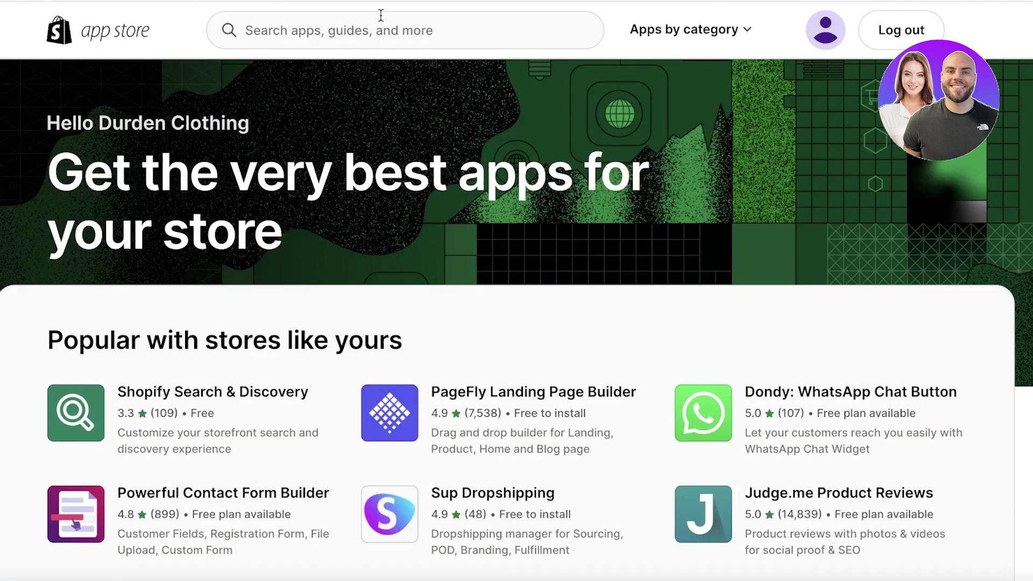
# - Search the Shopify App Store for "amazon importer" and browse the matching apps
pyautogui.click(387, 34)
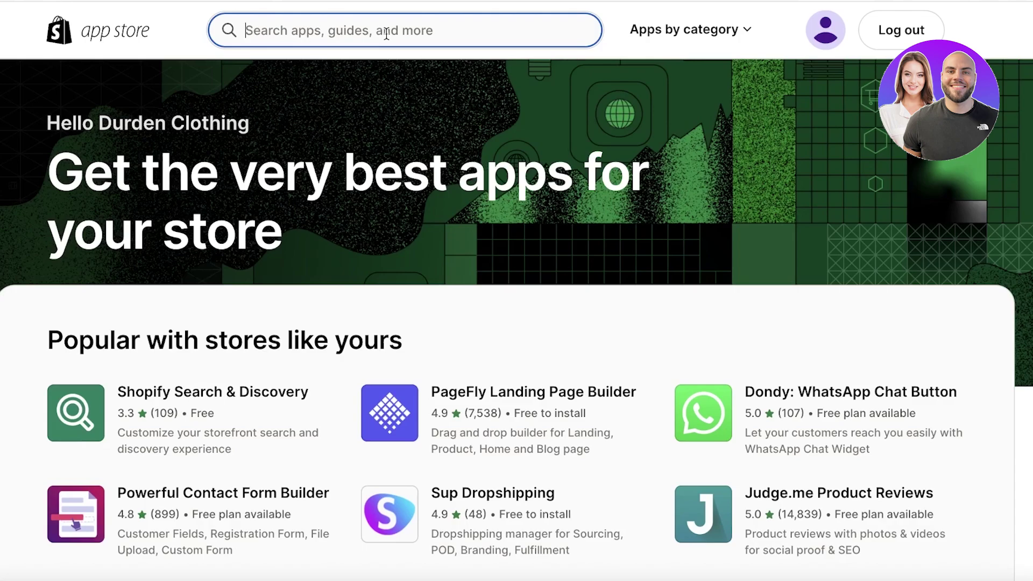
pyautogui.click(359, 76)
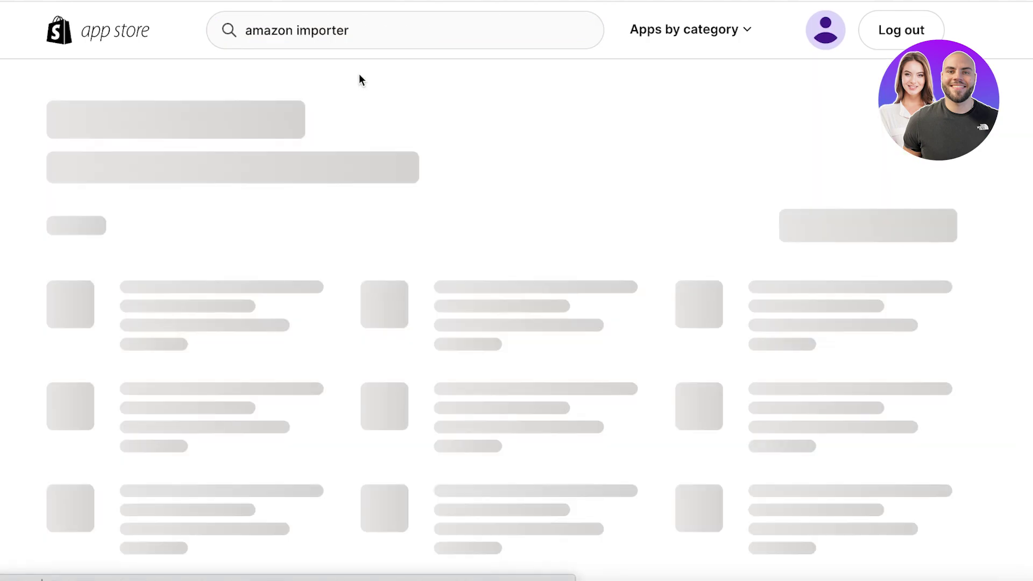
pyautogui.scroll(-2, 666, 167)
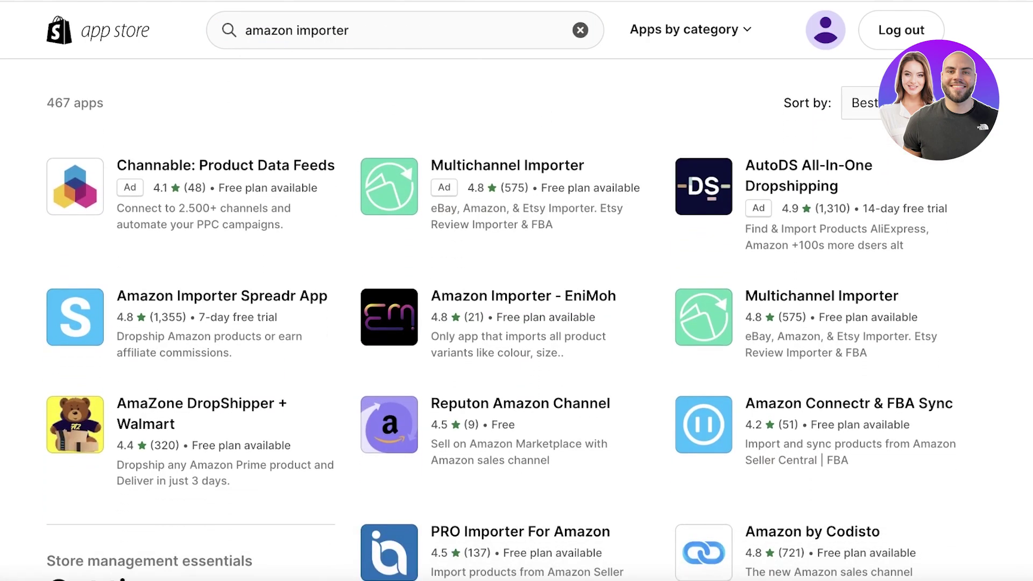
pyautogui.scroll(1, 500, 317)
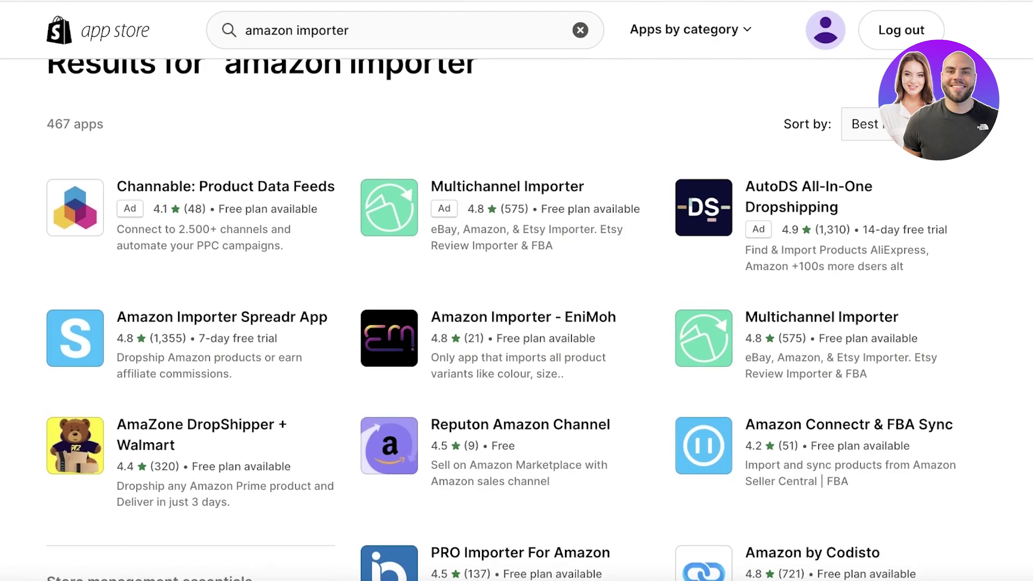
# - Open the Multichannel Importer listing and examine its pricing, rating, description and features
pyautogui.click(426, 193)
pyautogui.scroll(-3, 424, 193)
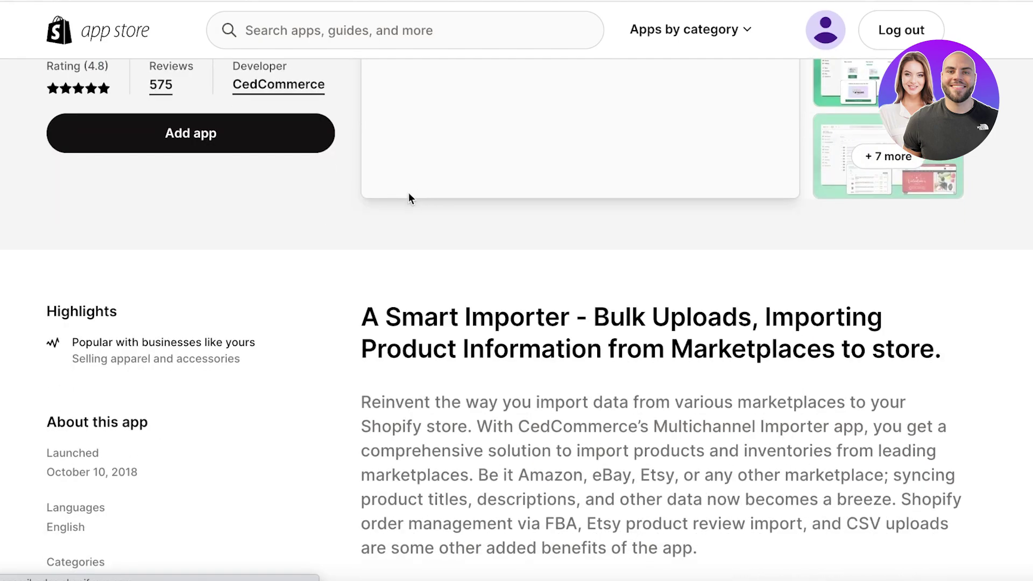
pyautogui.scroll(3, 411, 199)
pyautogui.scroll(-3, 398, 203)
pyautogui.scroll(3, 401, 204)
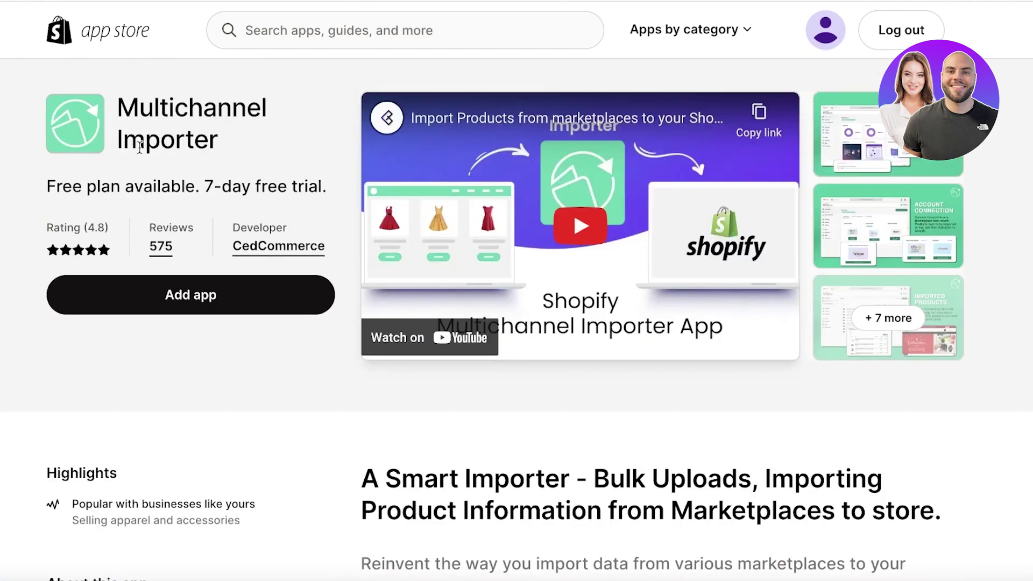
pyautogui.scroll(-8, 383, 156)
pyautogui.scroll(1, 383, 156)
pyautogui.scroll(7, 383, 156)
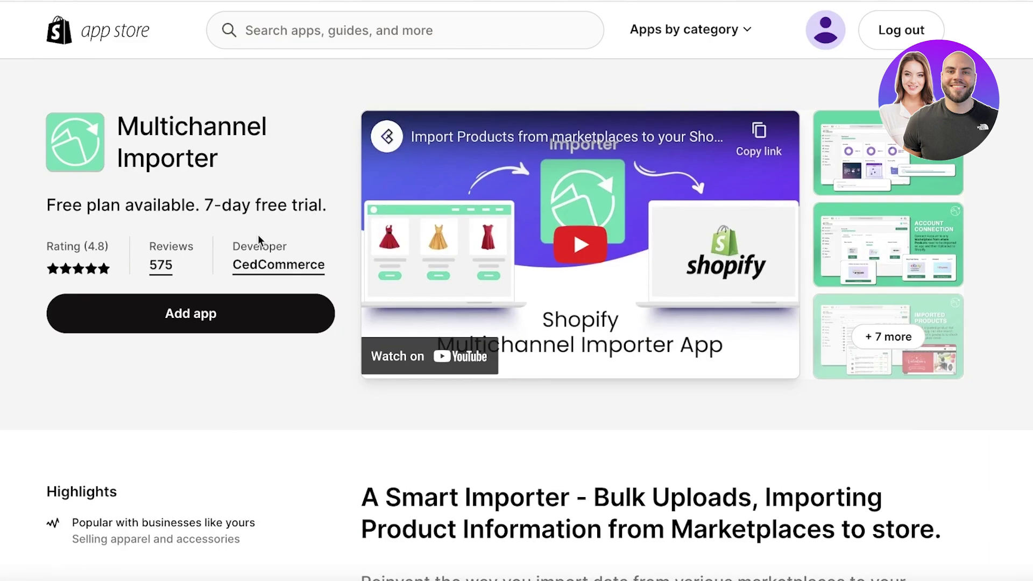
pyautogui.scroll(-2, 258, 240)
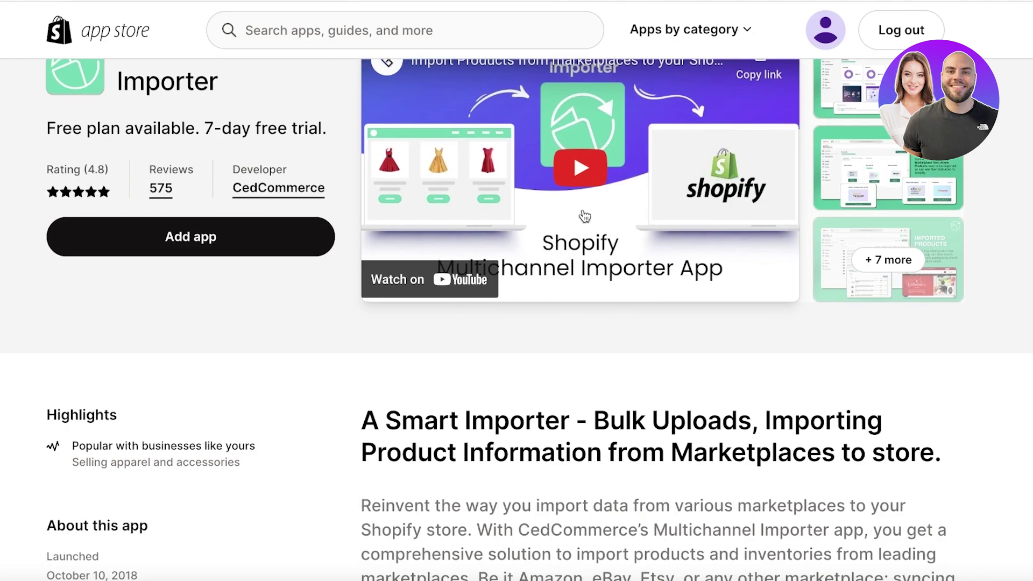
pyautogui.scroll(-4, 506, 227)
pyautogui.scroll(4, 500, 228)
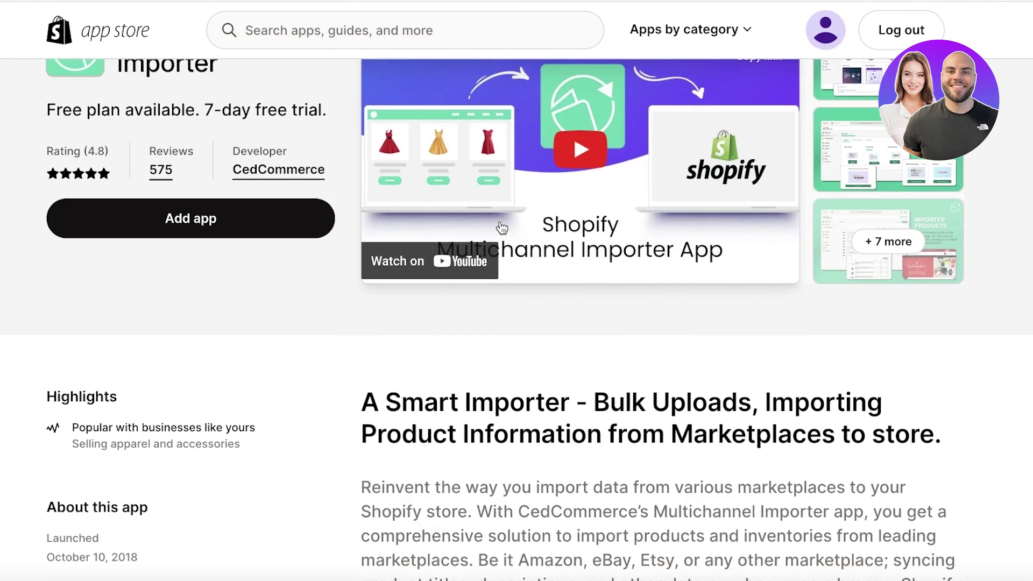
pyautogui.scroll(2, 502, 228)
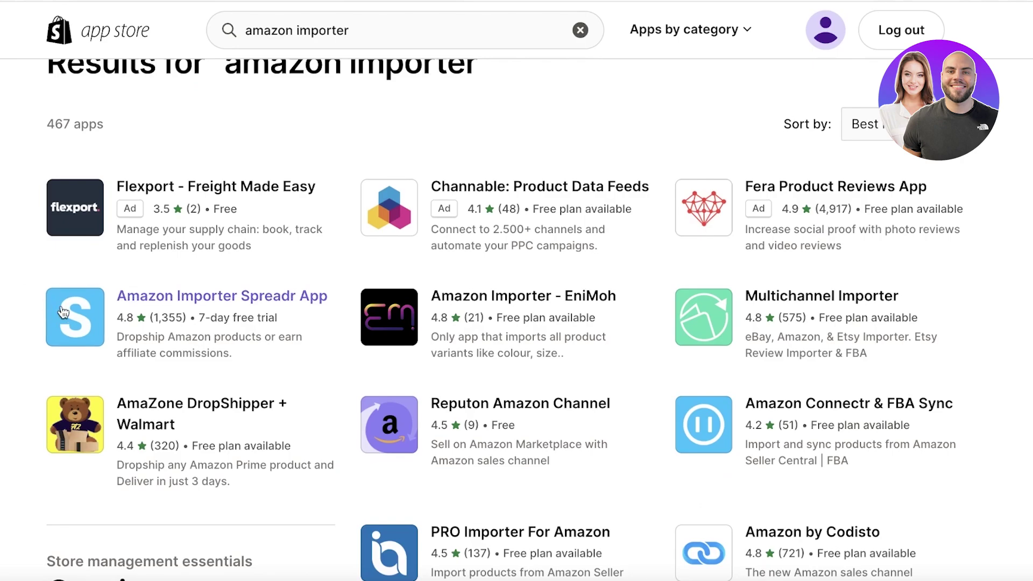
# - Open the Amazon Importer Spreadr App listing from the "amazon importer" results and examine its details
pyautogui.click(267, 304)
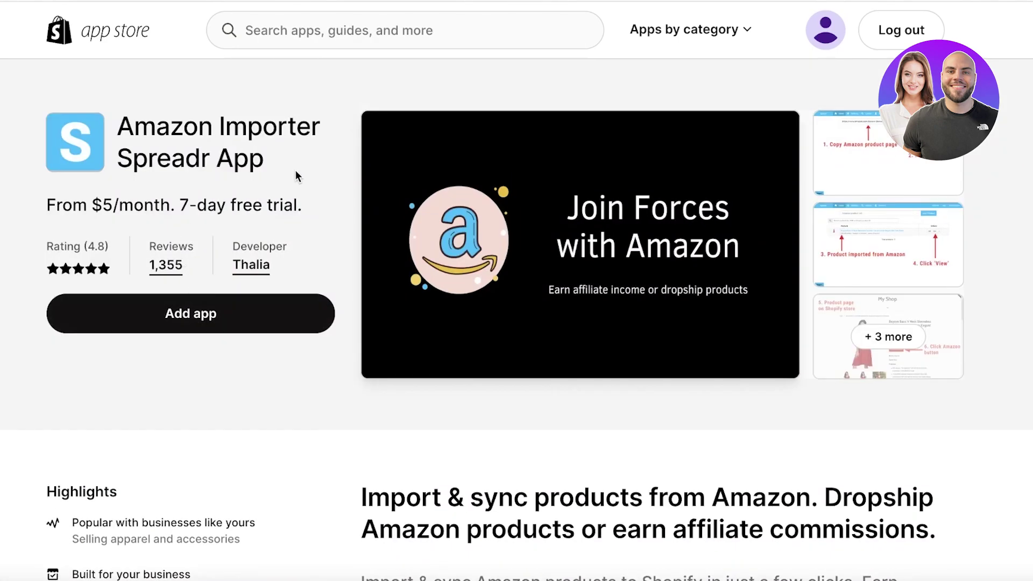
pyautogui.scroll(-8, 295, 170)
pyautogui.scroll(7, 309, 171)
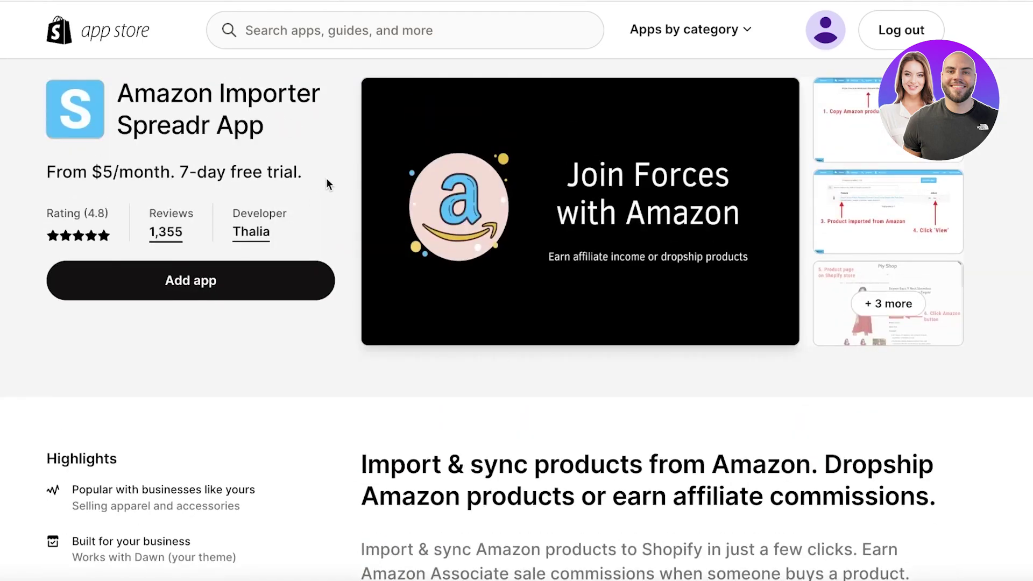
# - Examine the Basic, Pro and Gold pricing plans and the feature list on the Amazon Importer Spreadr App listing
pyautogui.scroll(-12, 327, 179)
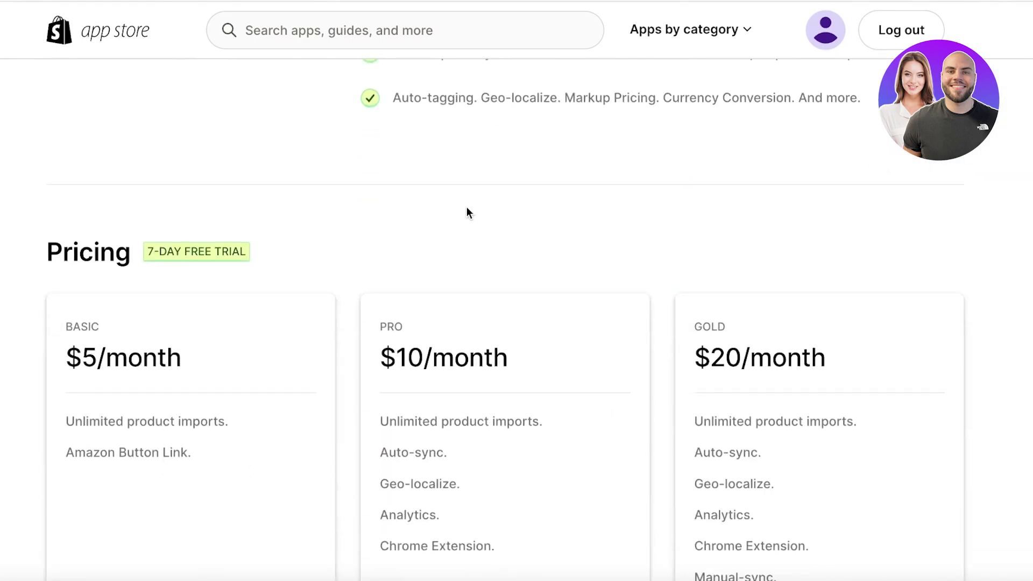
pyautogui.scroll(-5, 467, 207)
pyautogui.scroll(6, 466, 207)
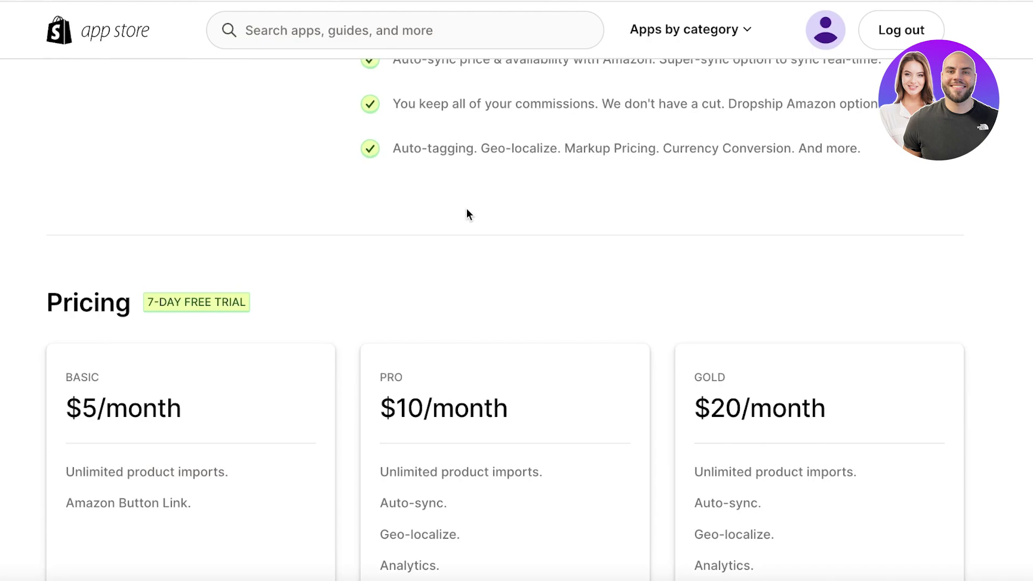
pyautogui.scroll(-1, 467, 214)
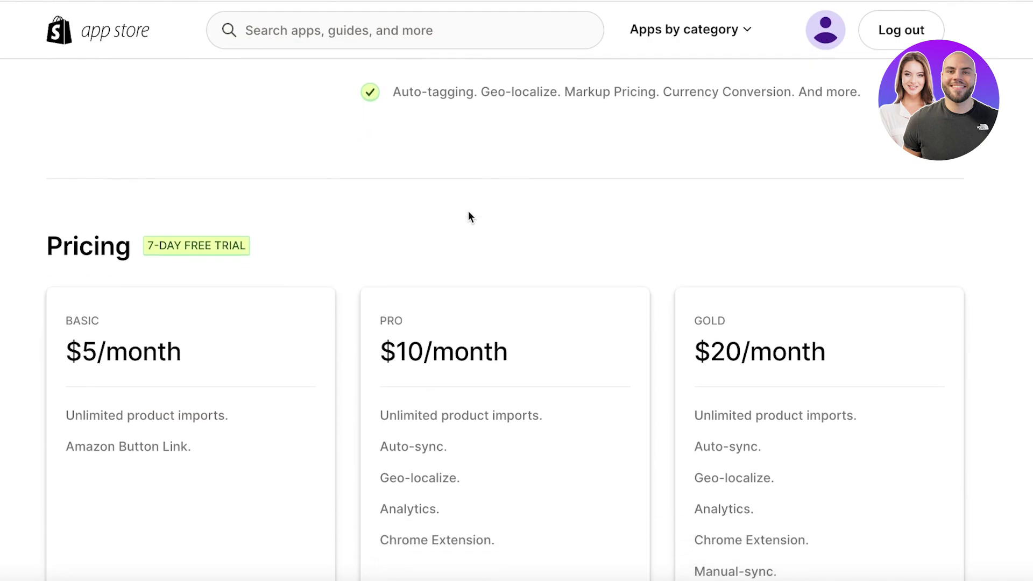
pyautogui.scroll(-2, 468, 216)
pyautogui.scroll(2, 466, 218)
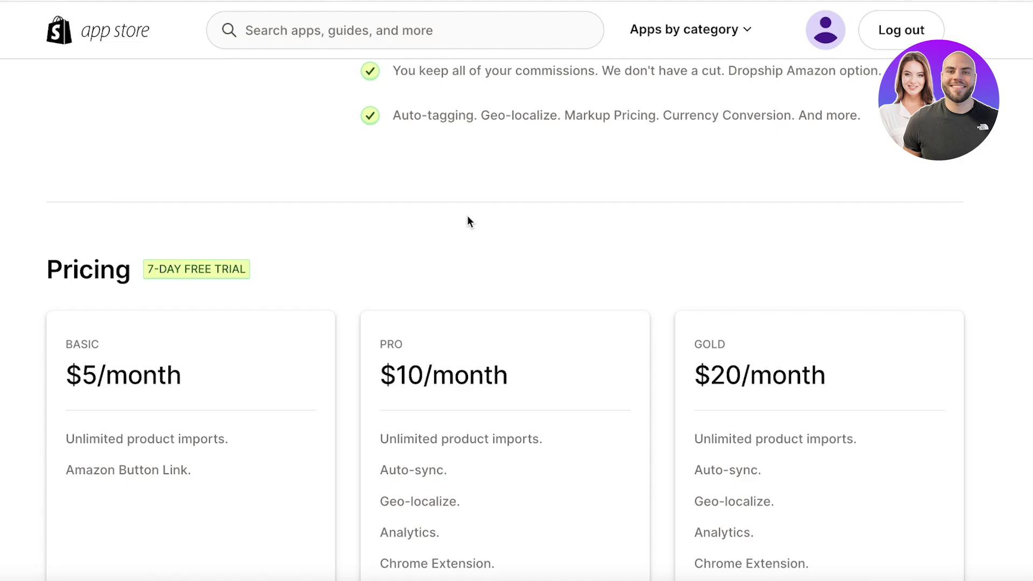
pyautogui.scroll(15, 467, 220)
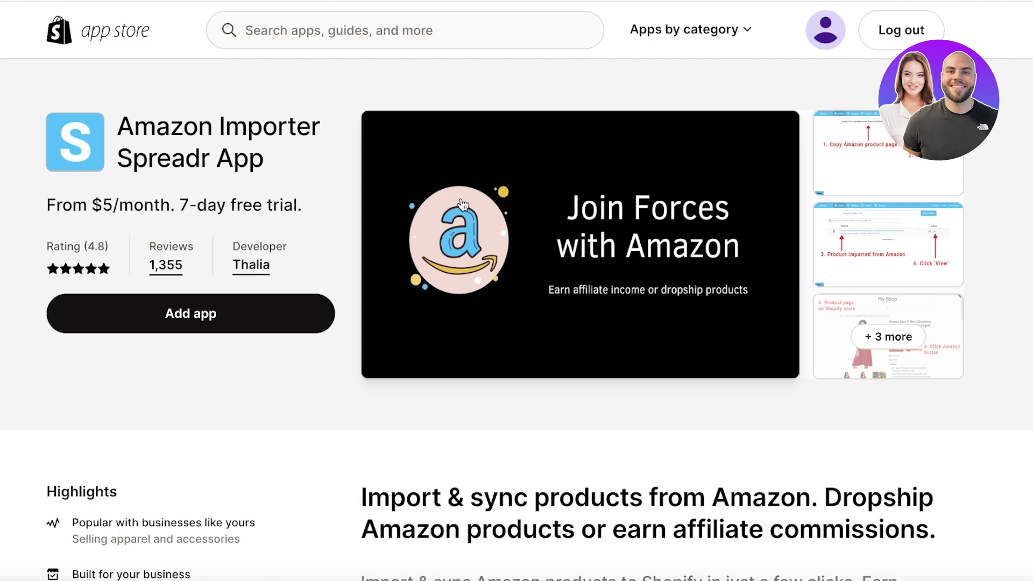
pyautogui.scroll(-1, 462, 204)
pyautogui.scroll(1, 463, 204)
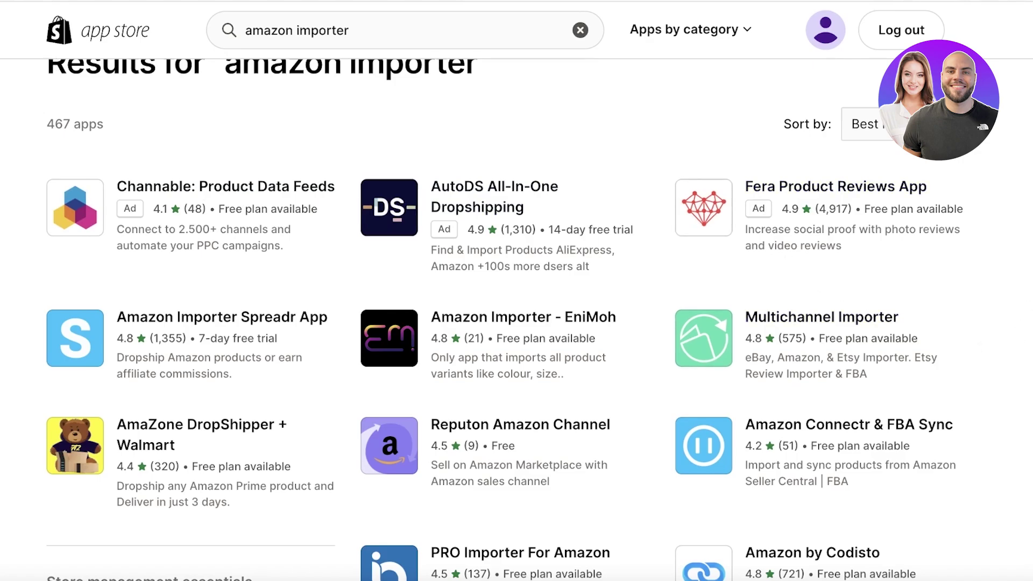
# - Search the Shopify App Store for "amazon" and browse the matching apps
pyautogui.scroll(-3, 517, 320)
pyautogui.scroll(3, 516, 320)
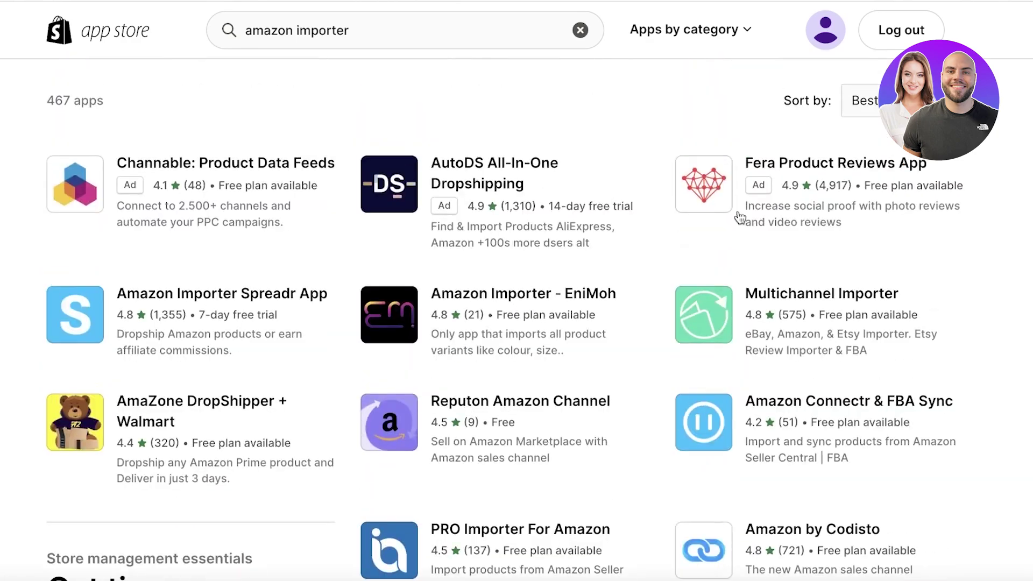
pyautogui.click(334, 30)
pyautogui.doubleClick(335, 30)
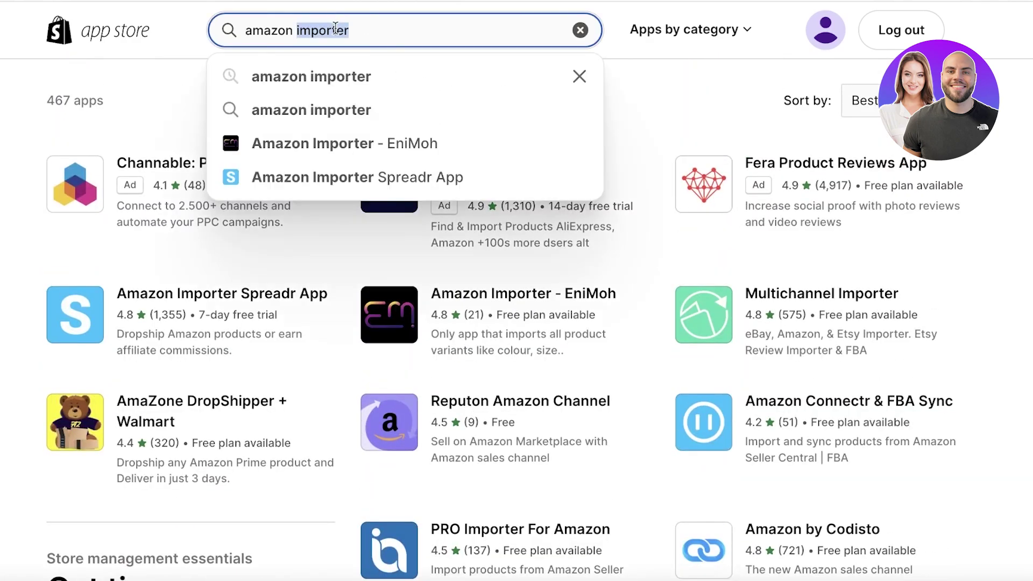
pyautogui.press('BackSpace')
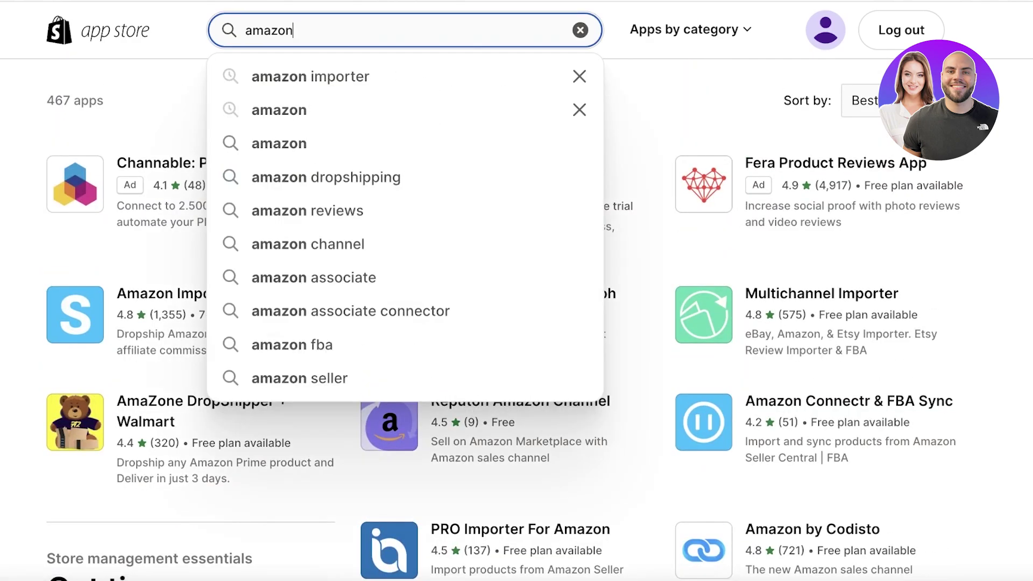
pyautogui.press('Return')
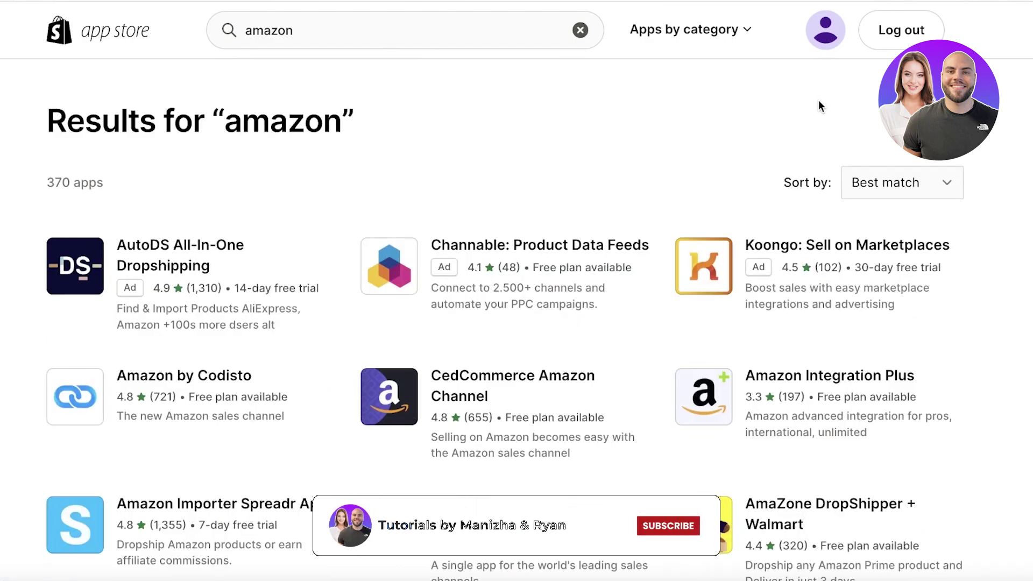
pyautogui.scroll(-4, 771, 119)
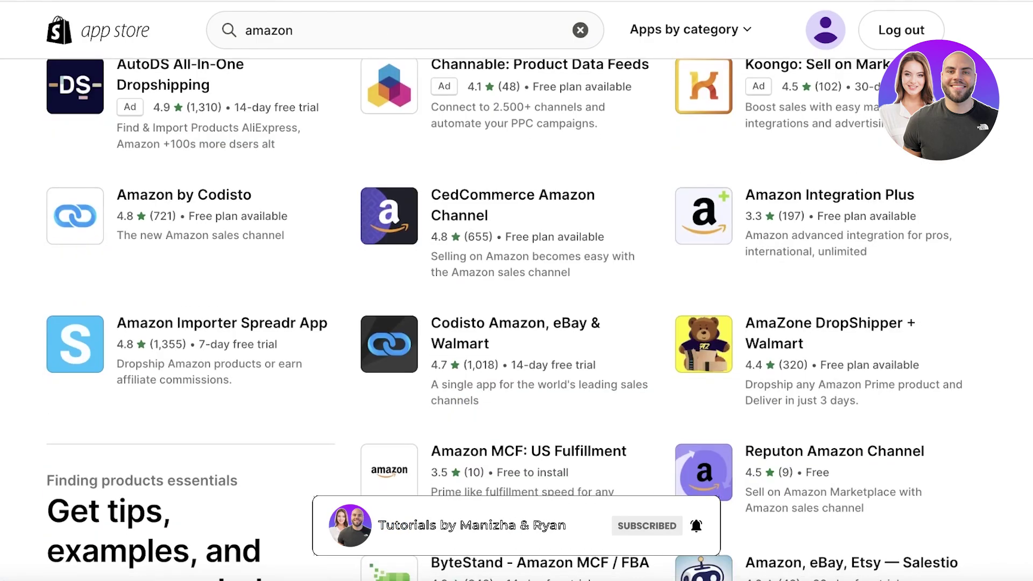
pyautogui.scroll(3, 771, 118)
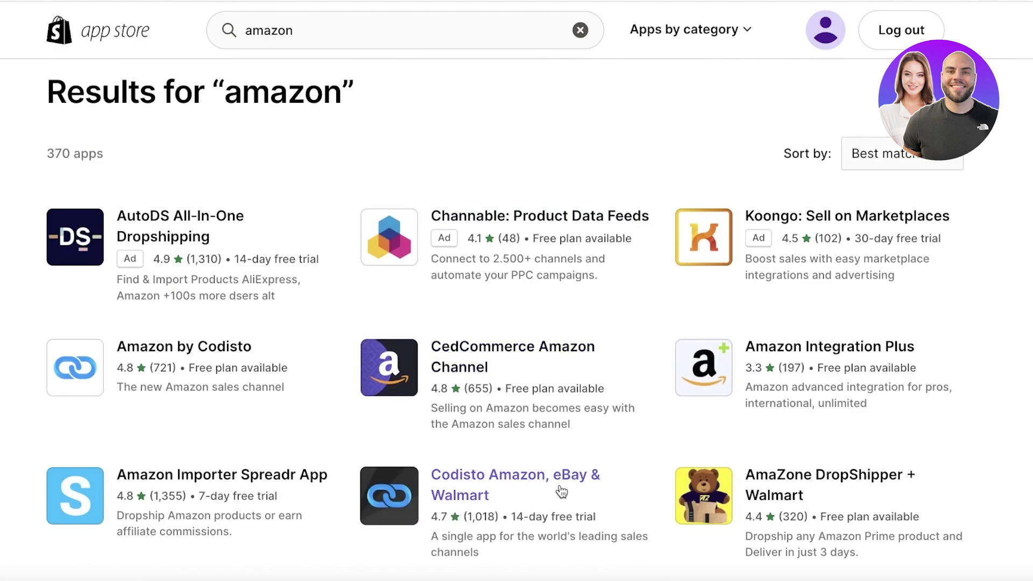
pyautogui.scroll(-1, 560, 488)
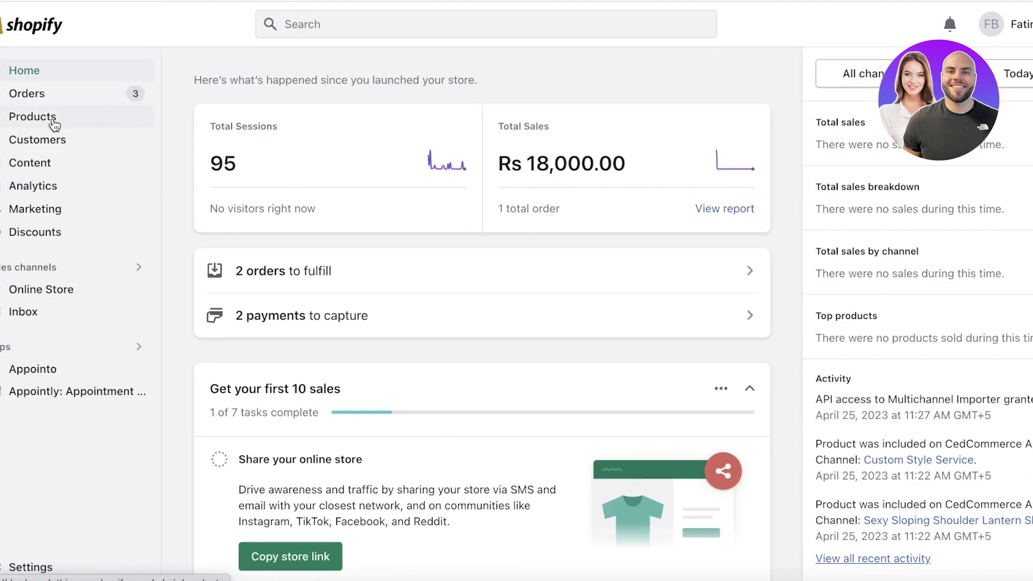
# - View the store's Products list, and examine the Amazon by Codisto listing from the "amazon" results
pyautogui.click(11, 116)
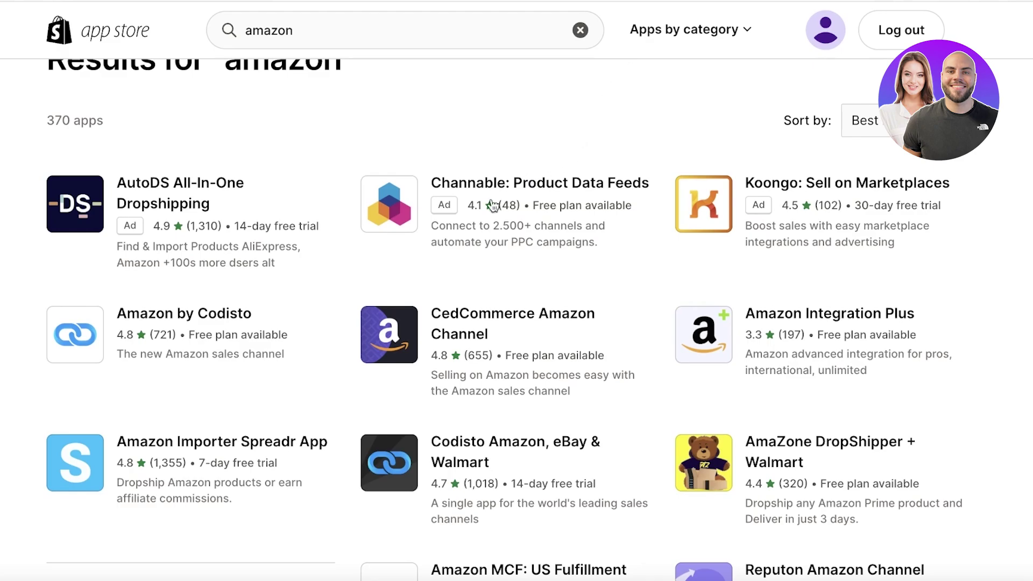
pyautogui.click(81, 348)
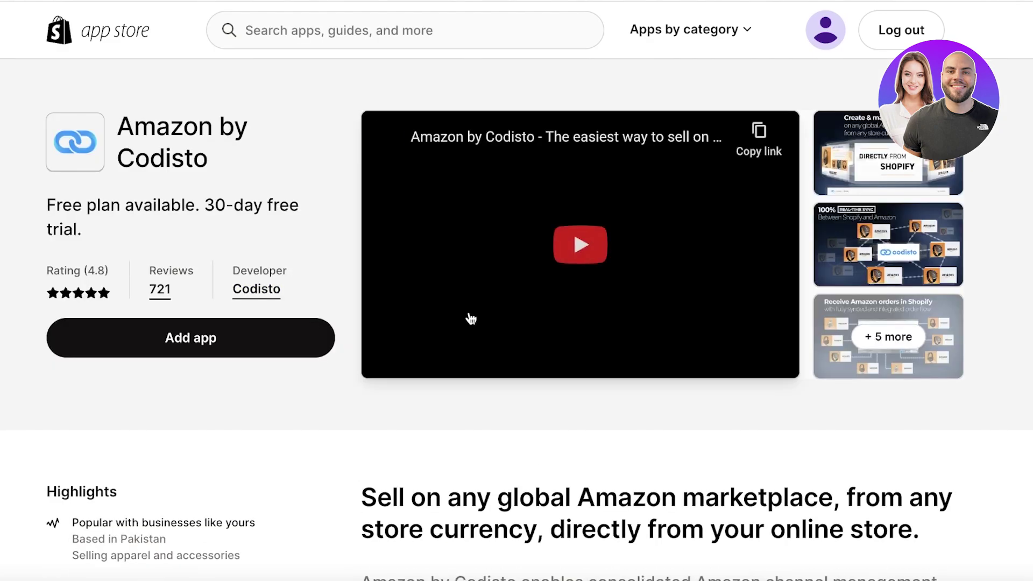
pyautogui.scroll(-10, 300, 221)
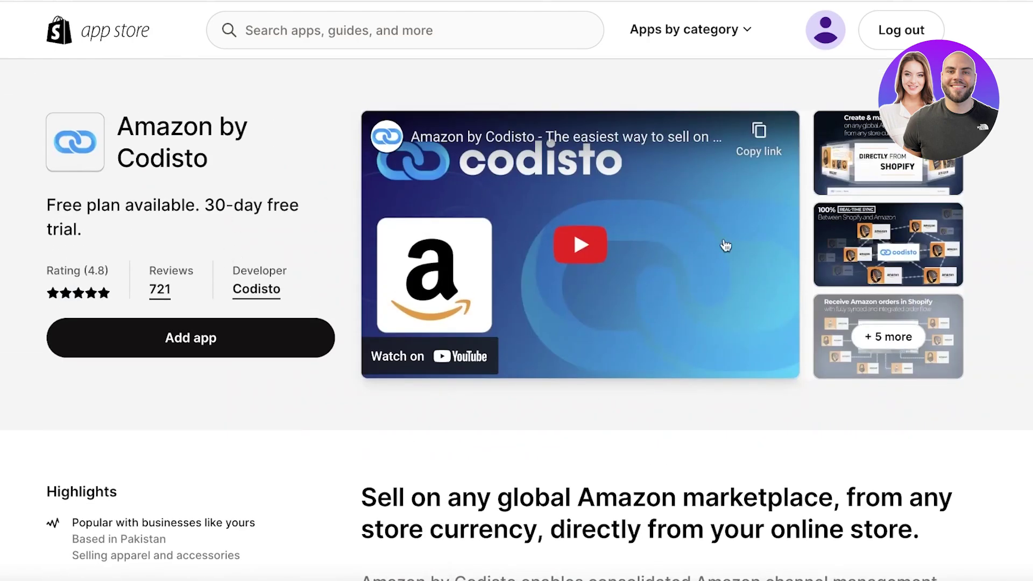
pyautogui.scroll(-8, 485, 269)
pyautogui.scroll(4, 173, 269)
pyautogui.scroll(4, 166, 131)
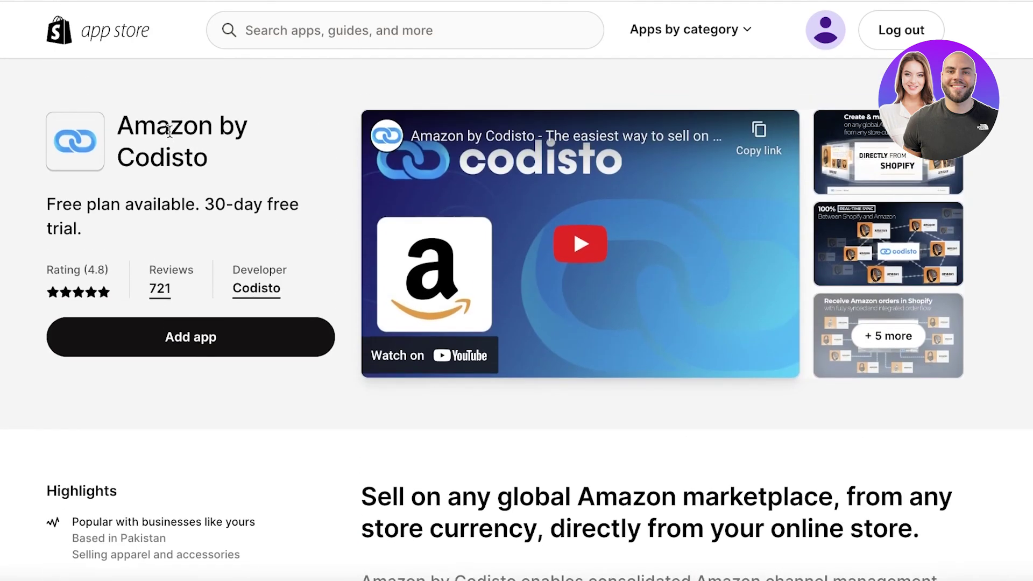
# - Install the Amazon by Codisto sales channel and pin it to the store's admin navigation
pyautogui.click(173, 340)
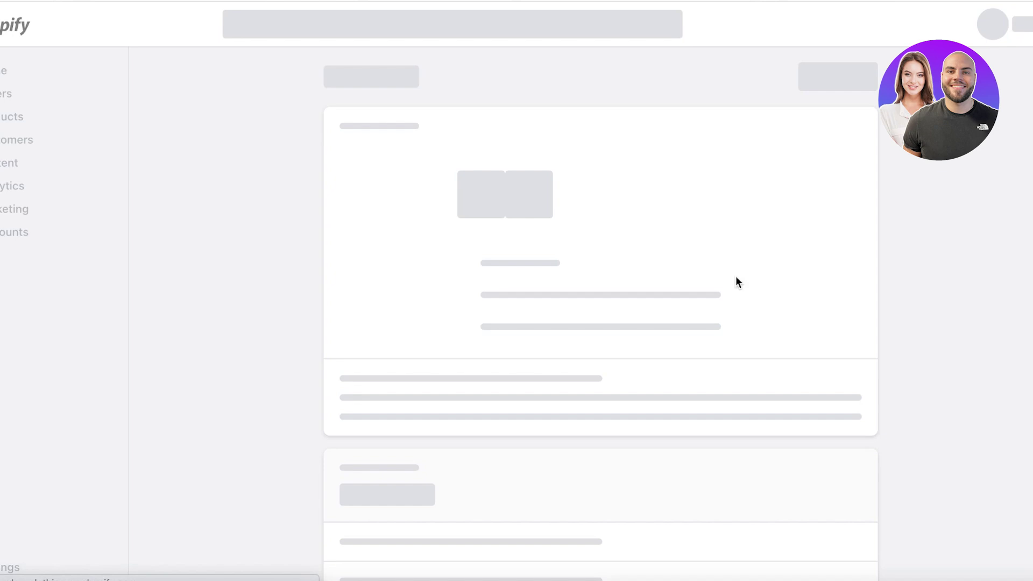
pyautogui.click(860, 81)
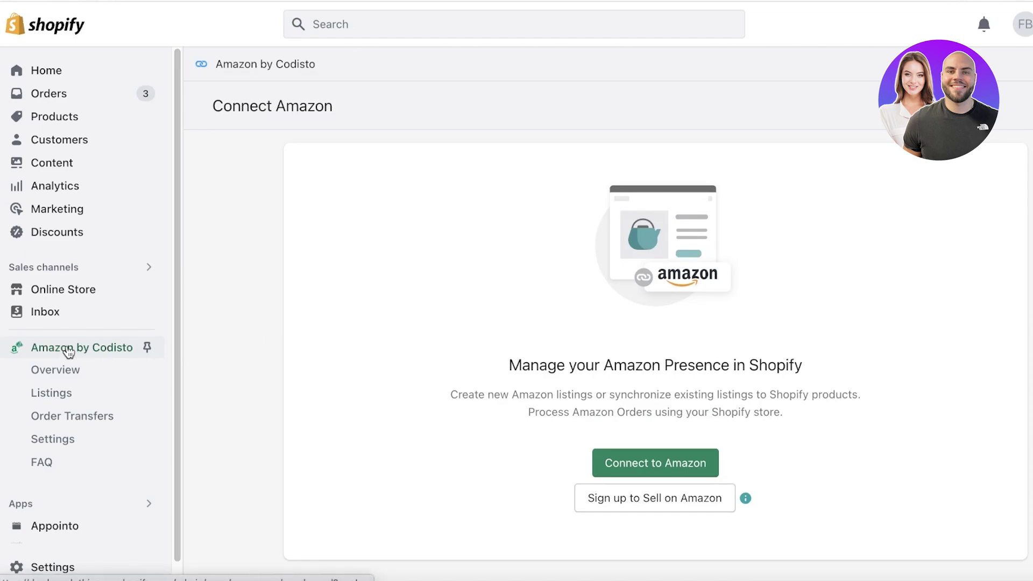
pyautogui.click(147, 347)
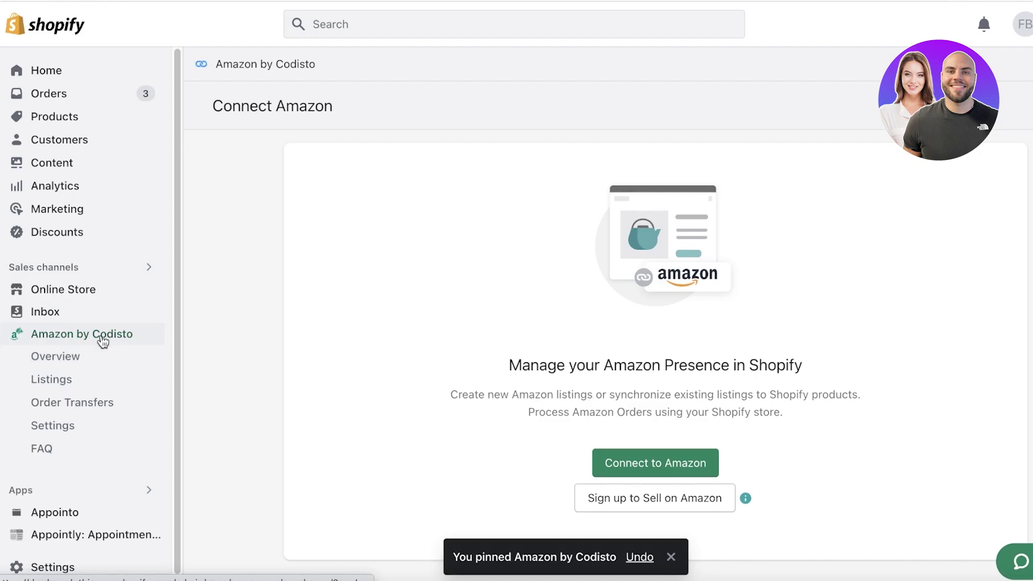
# - Start connecting Amazon by Codisto to Amazon and choose Amazon.com as the marketplace
pyautogui.scroll(-2, 597, 410)
pyautogui.click(608, 415)
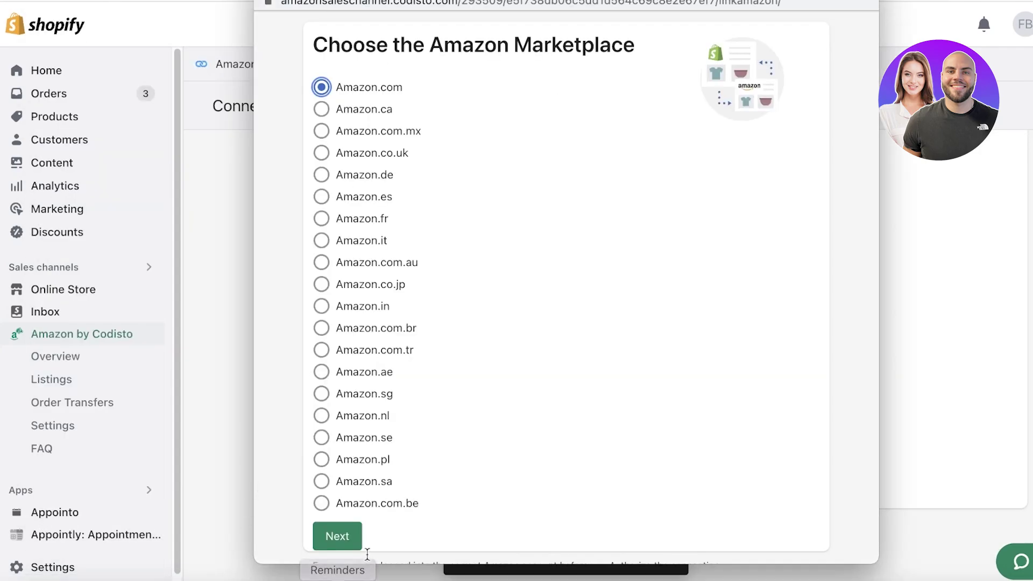
pyautogui.click(360, 536)
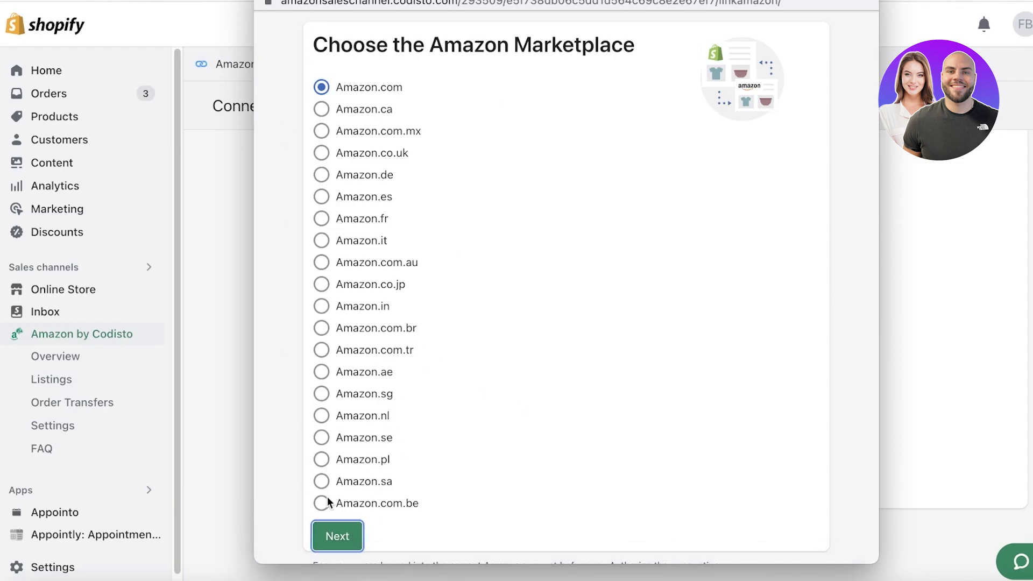
pyautogui.click(362, 86)
pyautogui.click(318, 539)
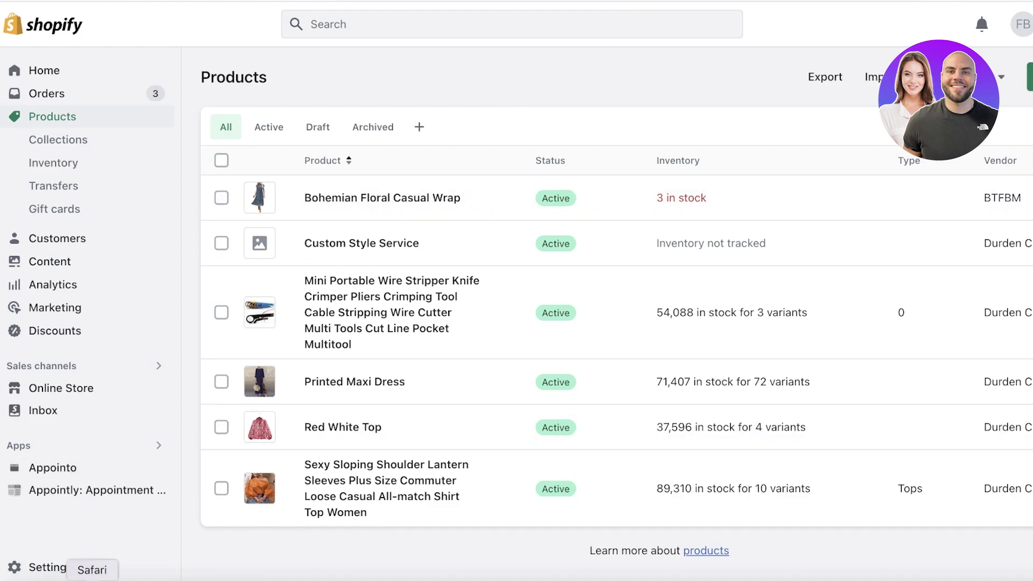
# - Go from the store's apps and sales channels settings to the Shopify App Store and search for "amazon importer"
pyautogui.click(69, 564)
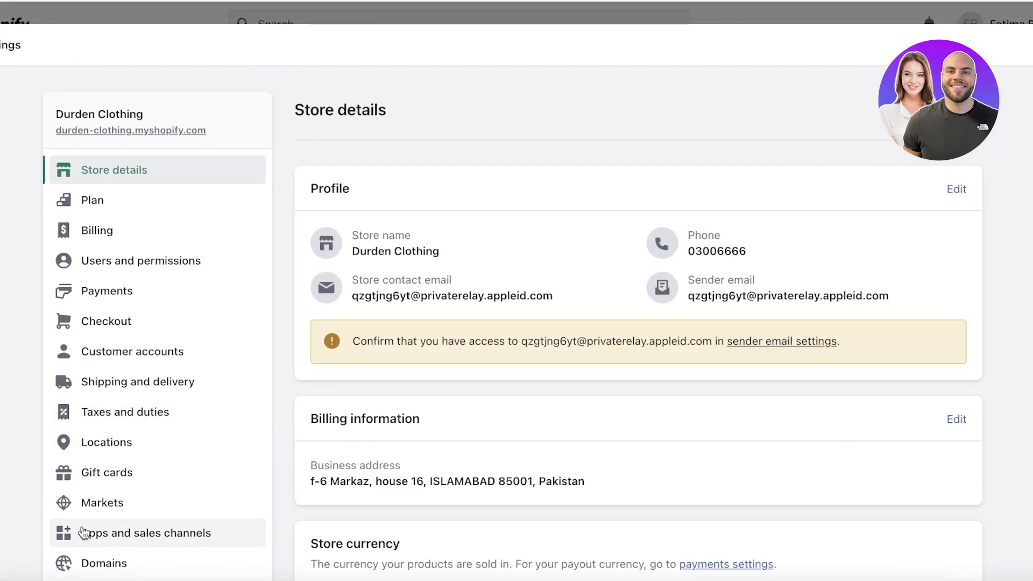
pyautogui.click(101, 529)
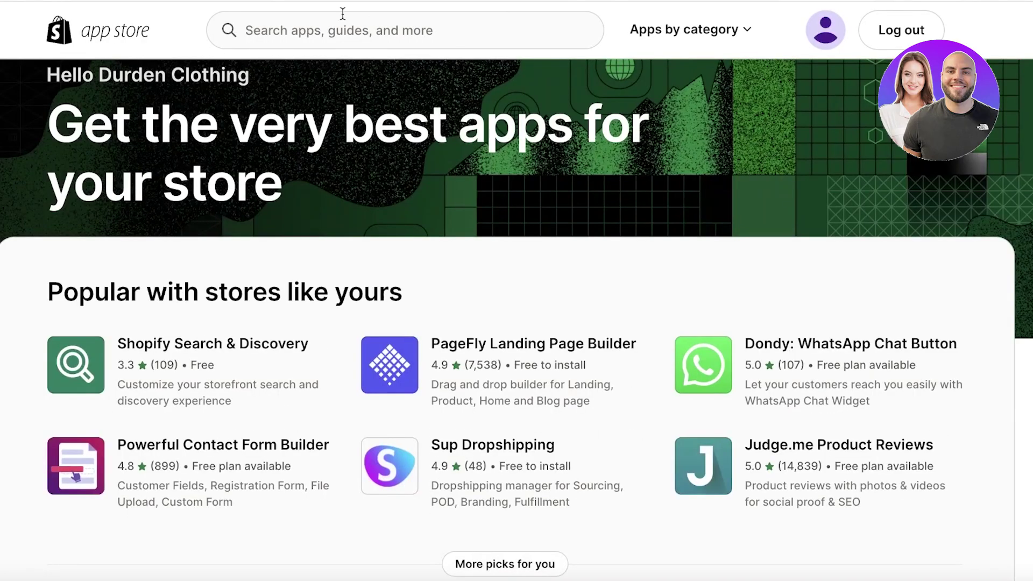
pyautogui.click(341, 16)
pyautogui.click(317, 107)
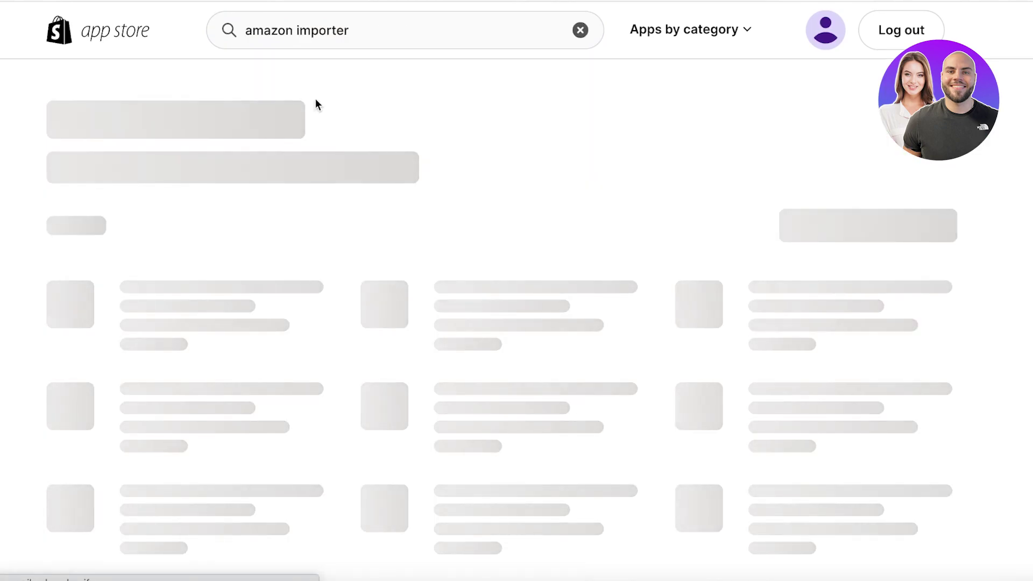
pyautogui.scroll(-2, 545, 139)
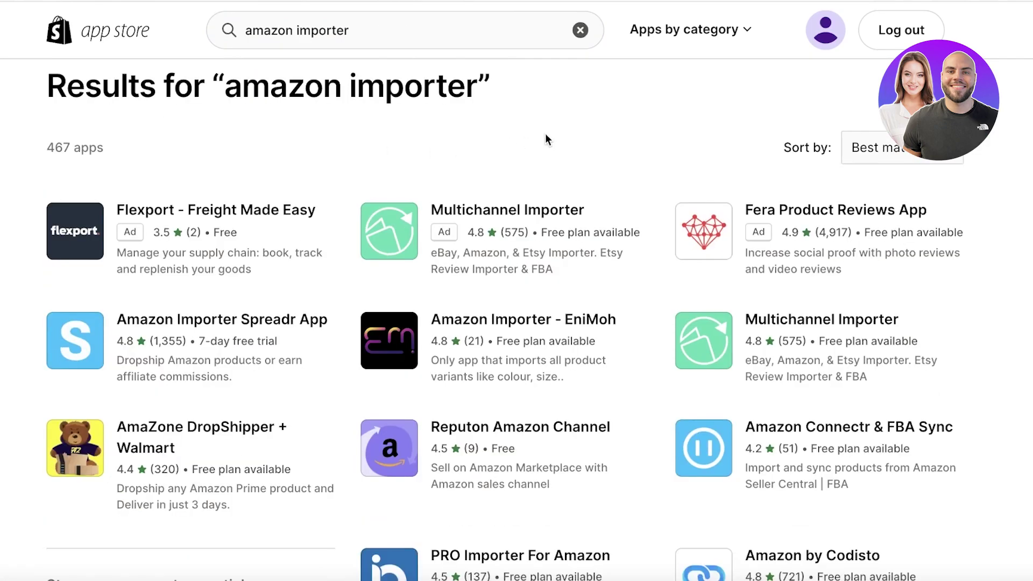
# - Install the Multichannel Importer app by CedCommerce from its App Store listing
pyautogui.click(476, 211)
pyautogui.click(226, 309)
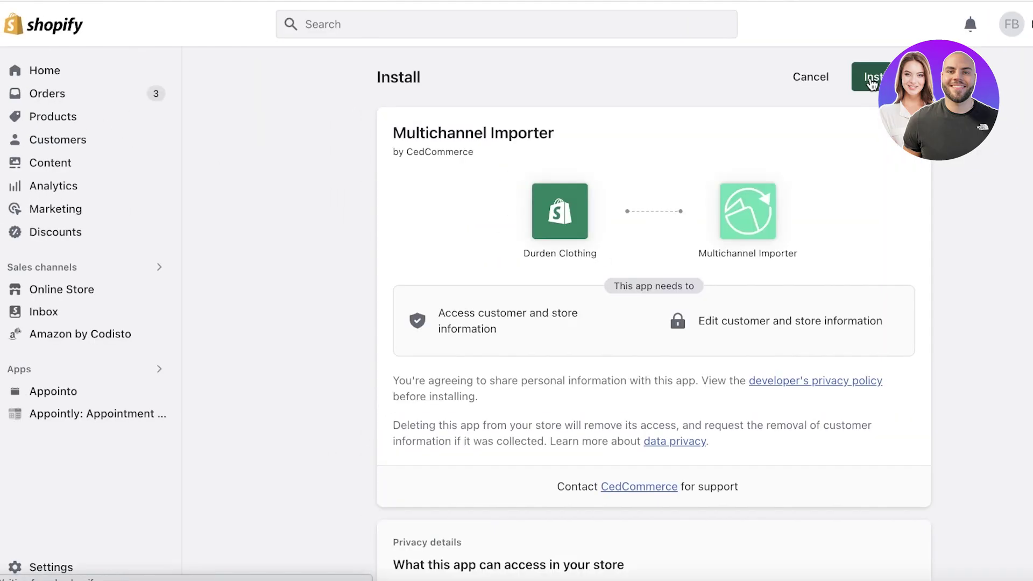
pyautogui.click(870, 78)
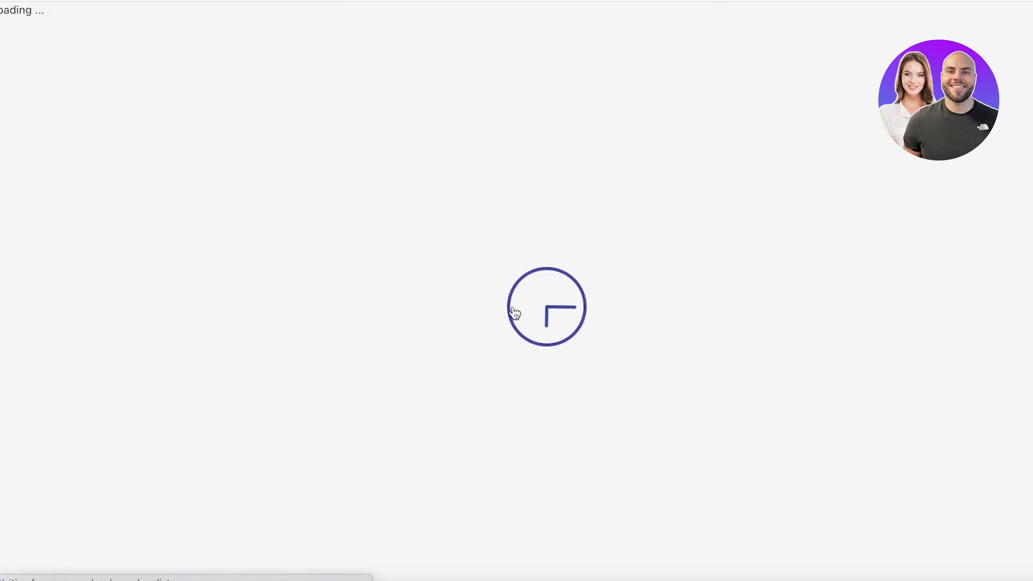
# - Complete the Multichannel Importer's basic information form and dismiss the guided tour of the accounts section
pyautogui.scroll(-6, 374, 205)
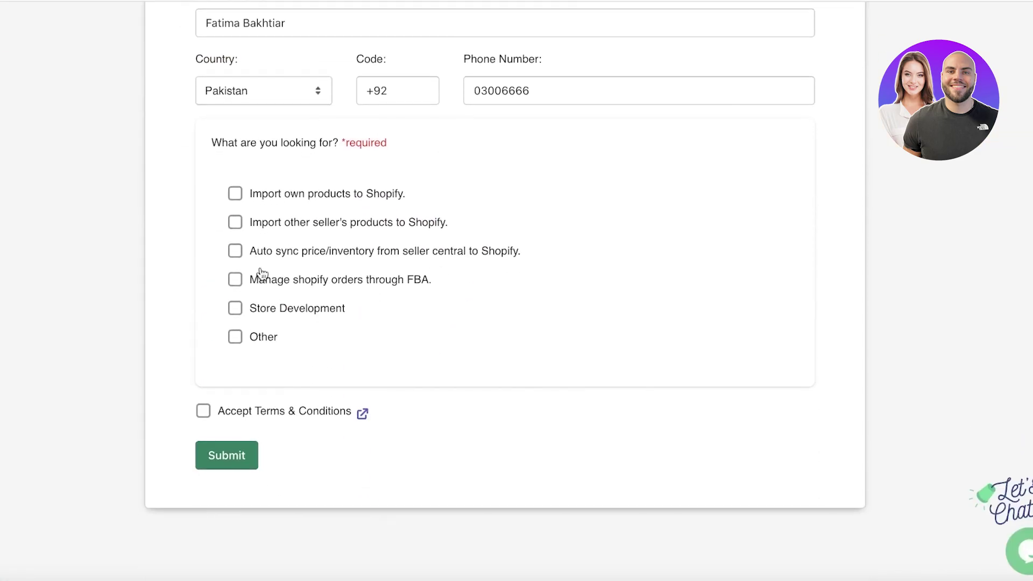
pyautogui.scroll(4, 259, 266)
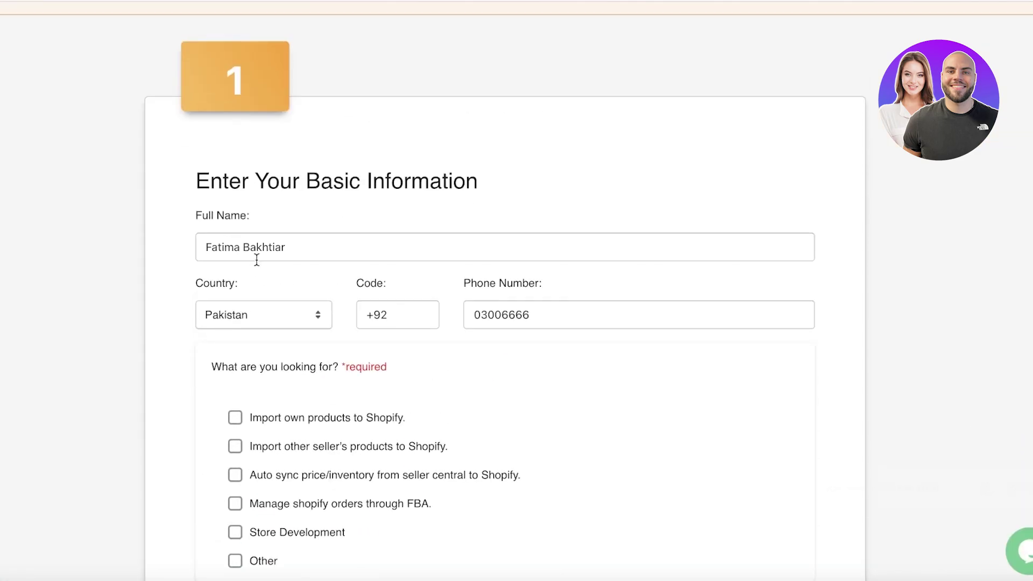
pyautogui.scroll(-3, 231, 468)
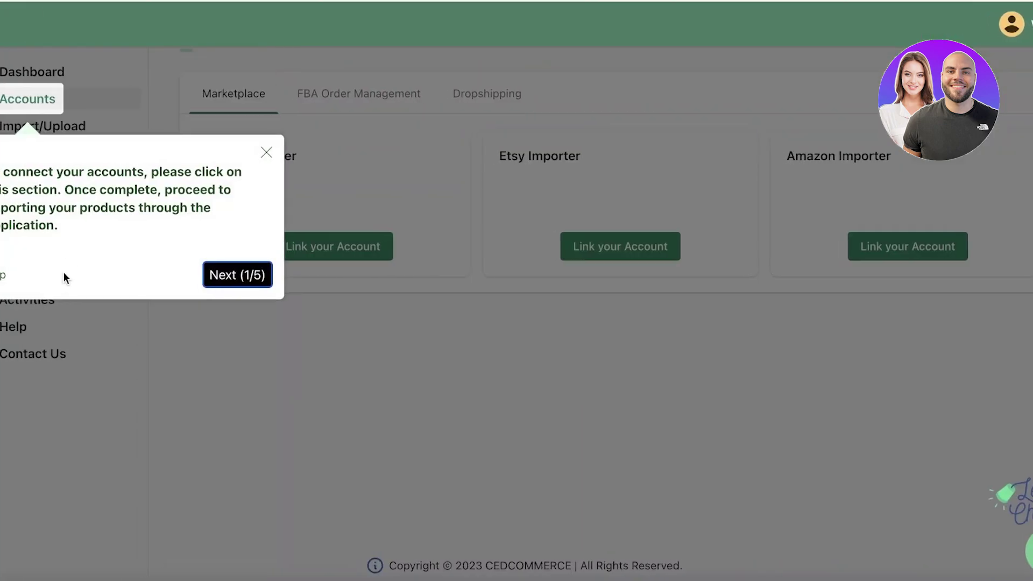
pyautogui.click(289, 155)
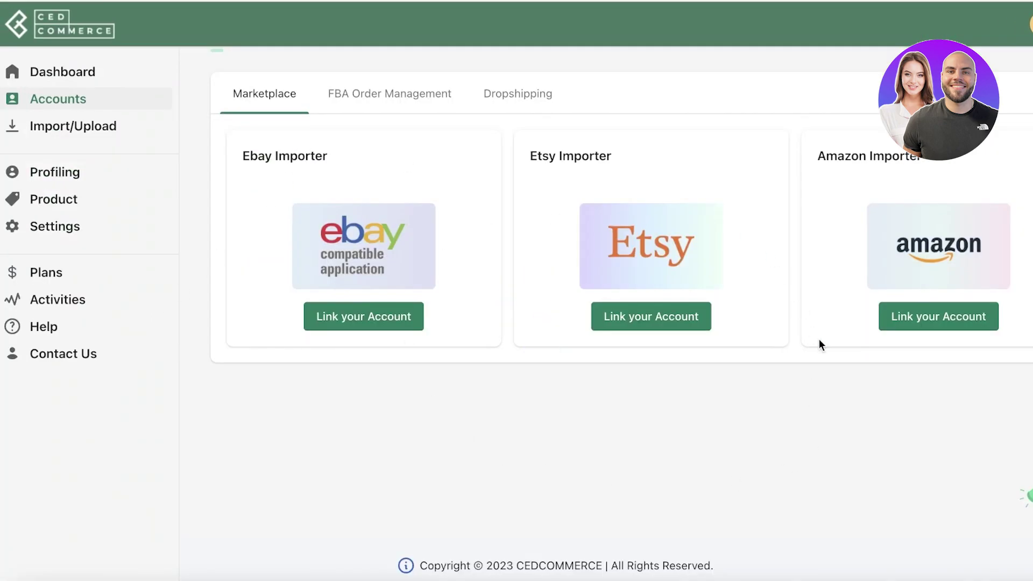
# - Link an Amazon account in Multichannel Importer with the account holder's name, United States (amazon.com) and FBA fulfillment set to No
pyautogui.click(913, 323)
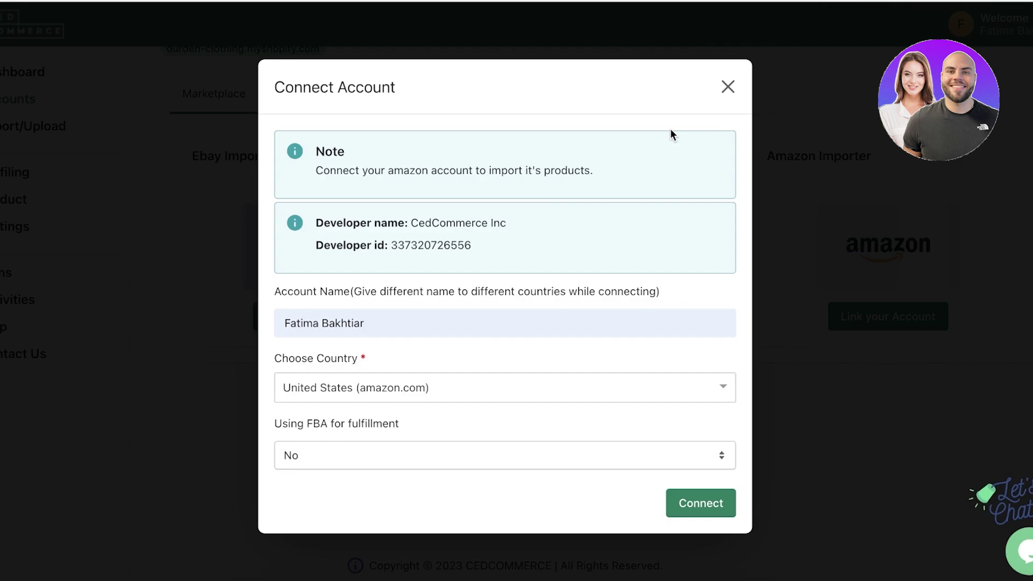
pyautogui.click(705, 506)
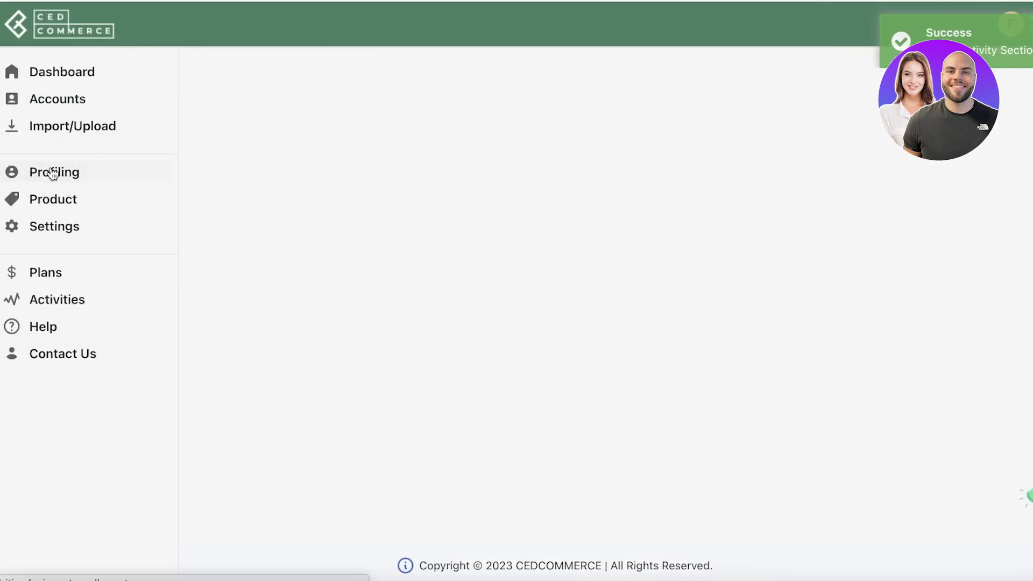
# - Start a product import in Multichannel Importer with Amazon as the marketplace and look for an account to import from
pyautogui.click(38, 134)
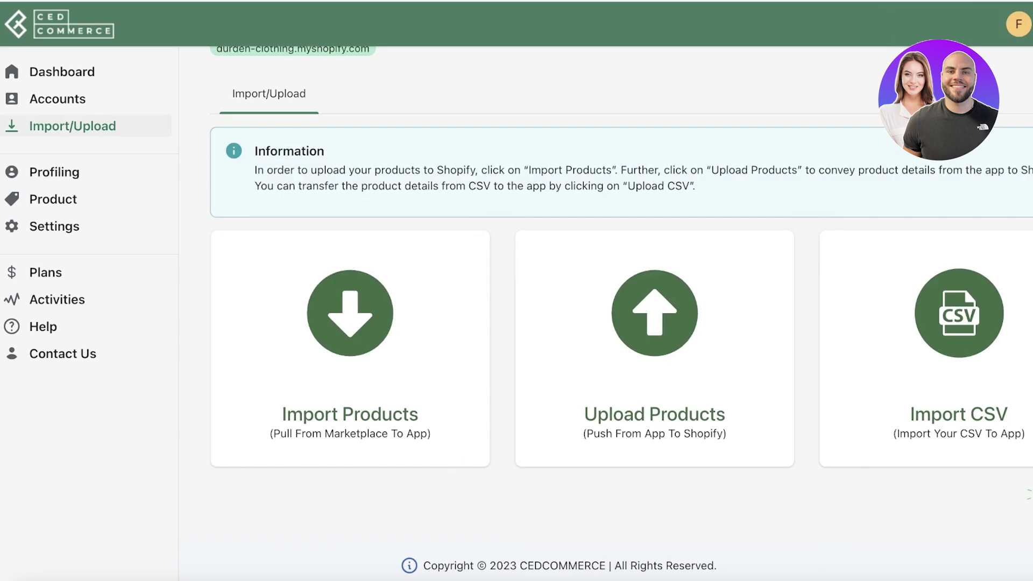
pyautogui.scroll(2, 280, 168)
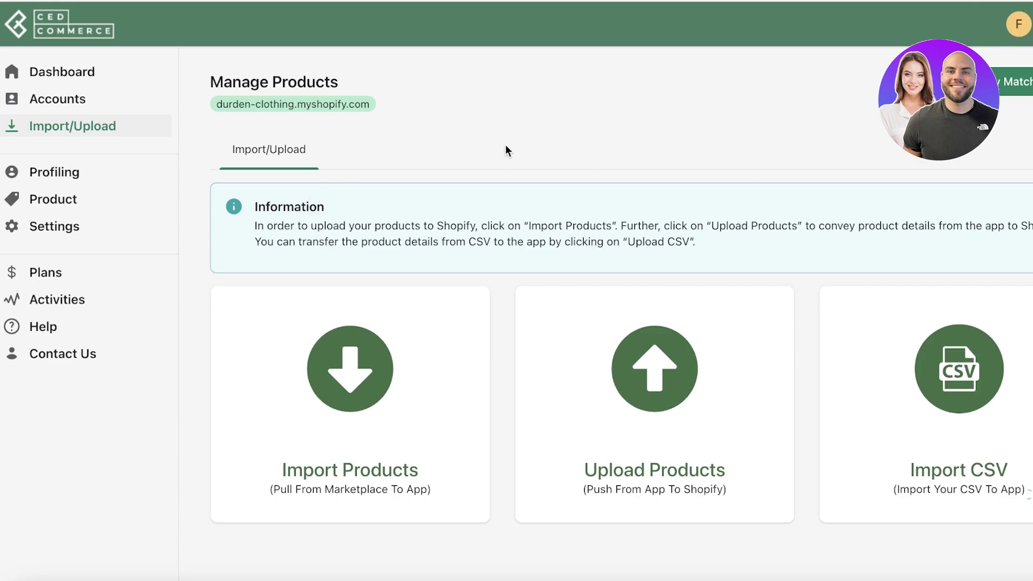
pyautogui.click(399, 375)
pyautogui.click(414, 322)
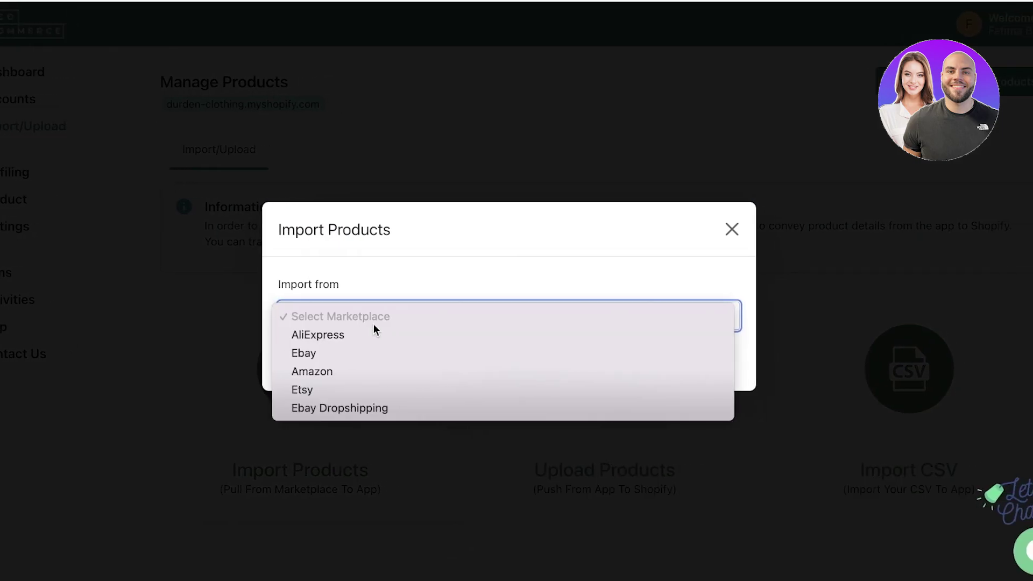
pyautogui.click(347, 372)
pyautogui.click(342, 246)
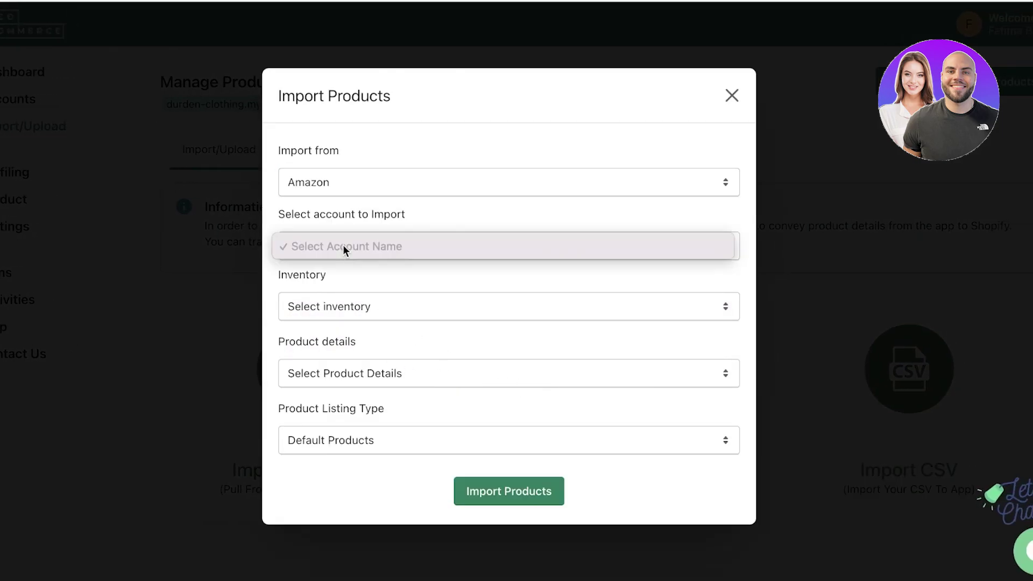
pyautogui.click(407, 260)
# - Set the Amazon import's inventory to FBA, product details to Default and product listing type to Default Products
pyautogui.click(363, 309)
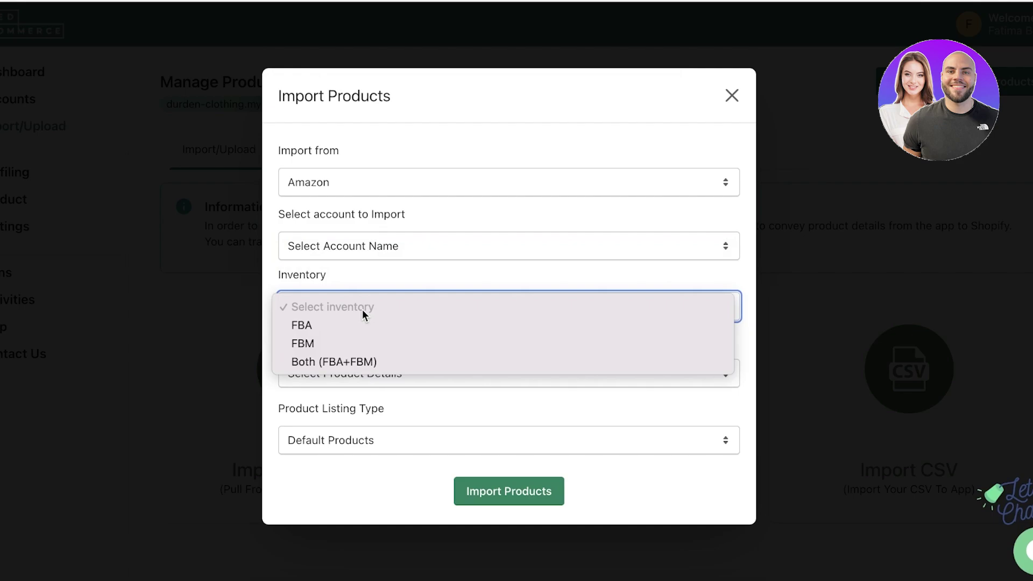
pyautogui.click(354, 327)
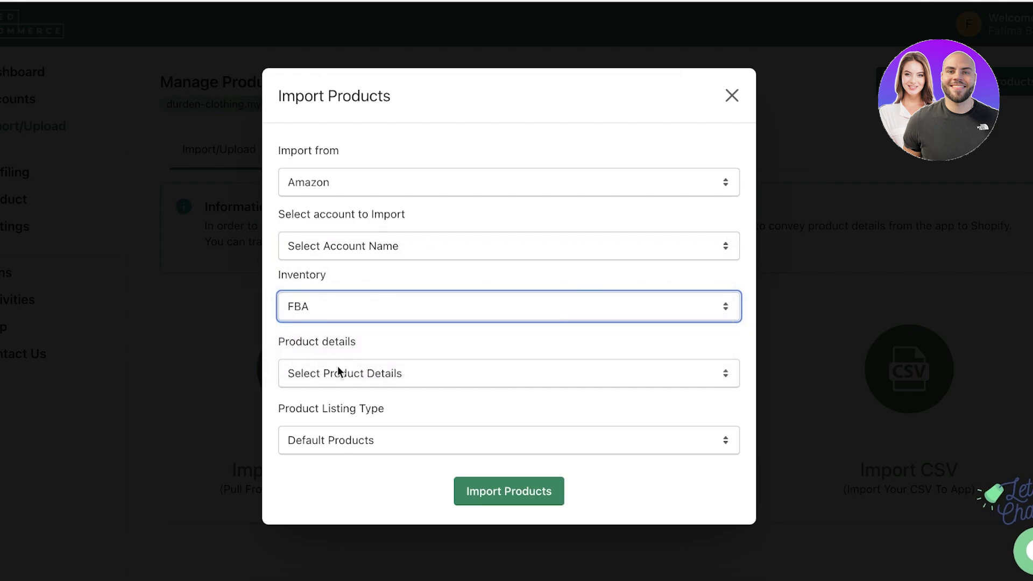
pyautogui.click(338, 372)
pyautogui.click(340, 392)
pyautogui.click(375, 440)
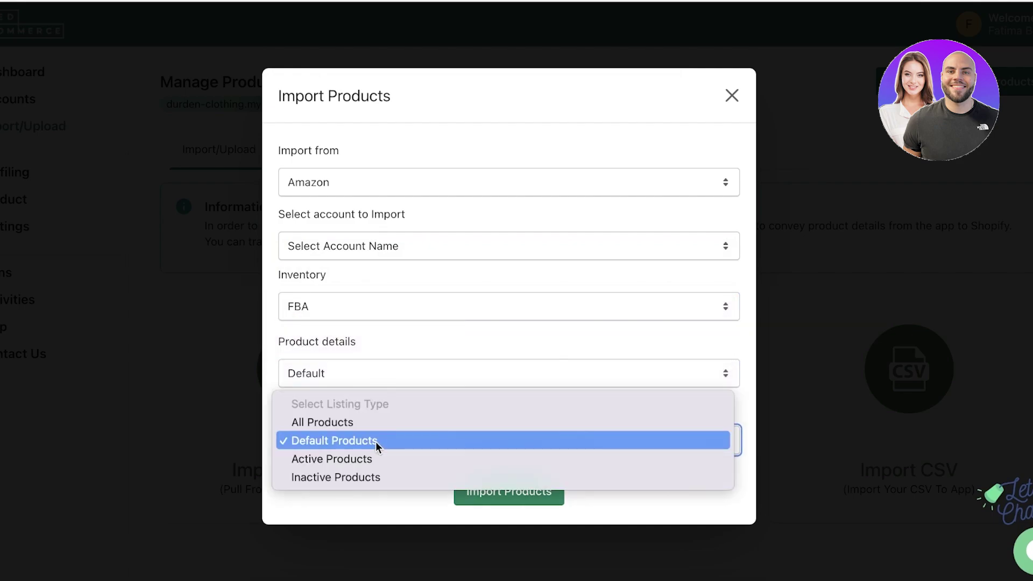
# - Try to import the Amazon products with the chosen settings and close the import form
pyautogui.click(511, 500)
pyautogui.click(513, 506)
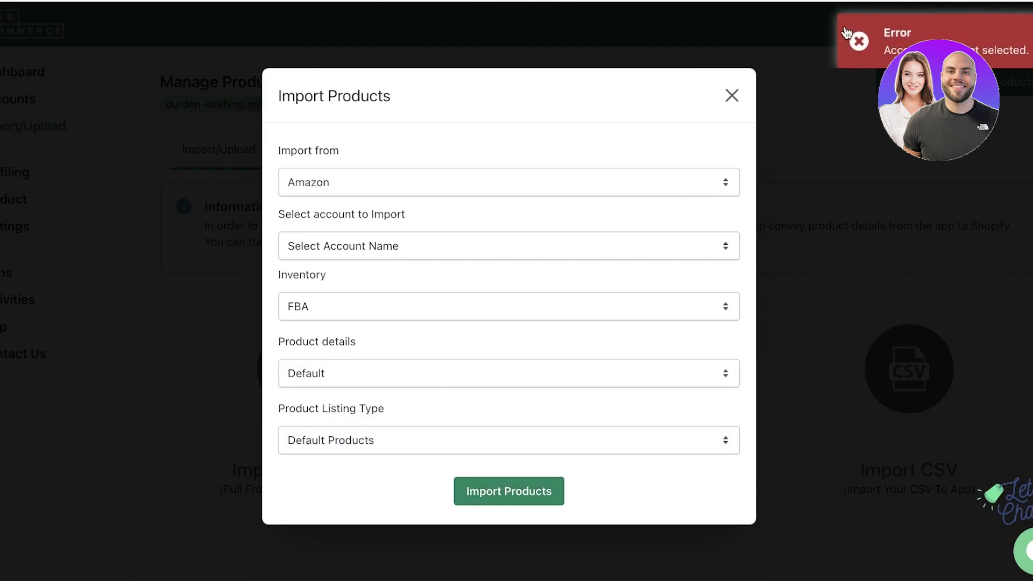
pyautogui.click(858, 41)
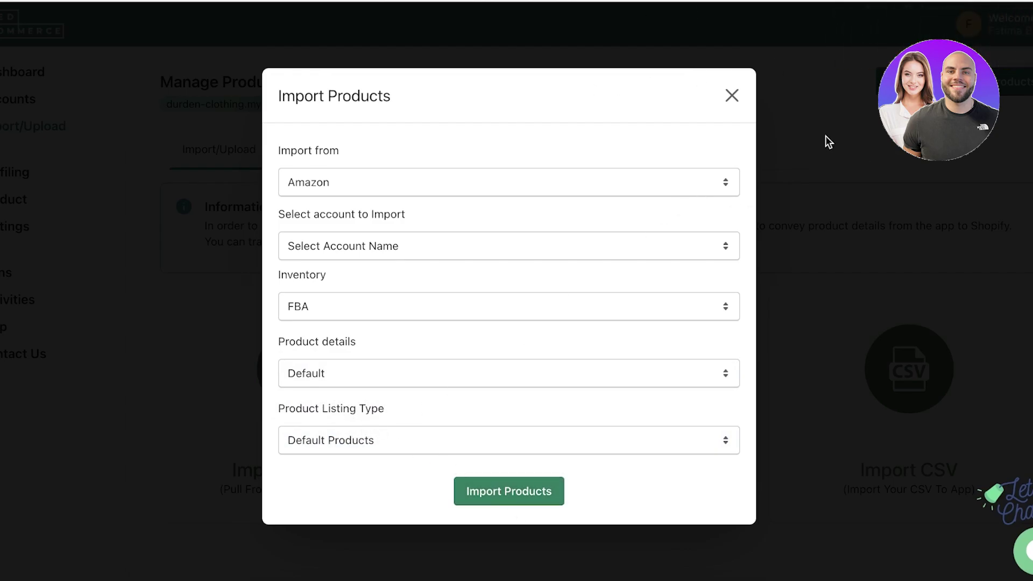
pyautogui.click(732, 97)
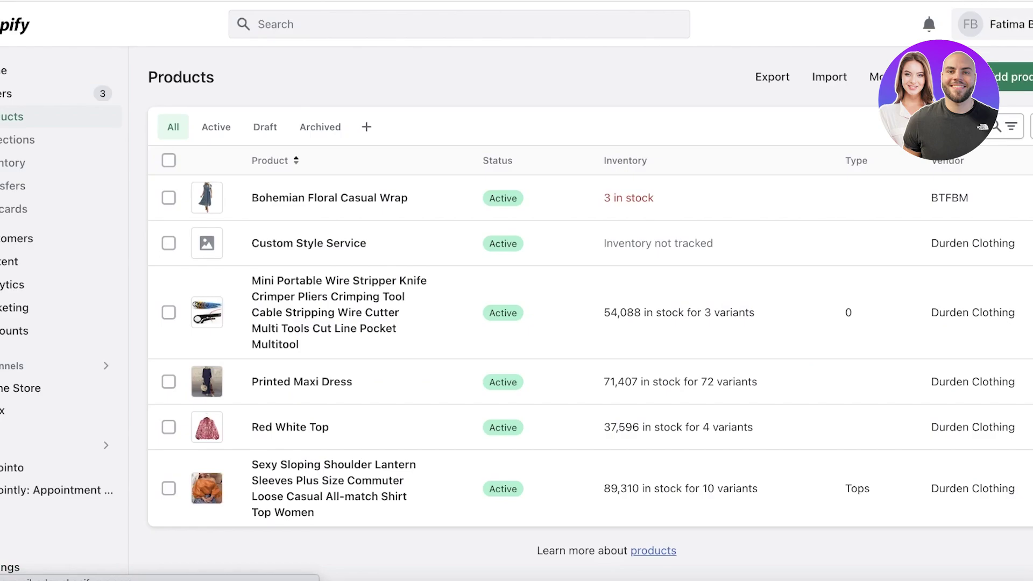
# - View the Bohemian Floral Casual Wrap product's details in the Shopify admin and open its online store preview from the product list
pyautogui.click(295, 176)
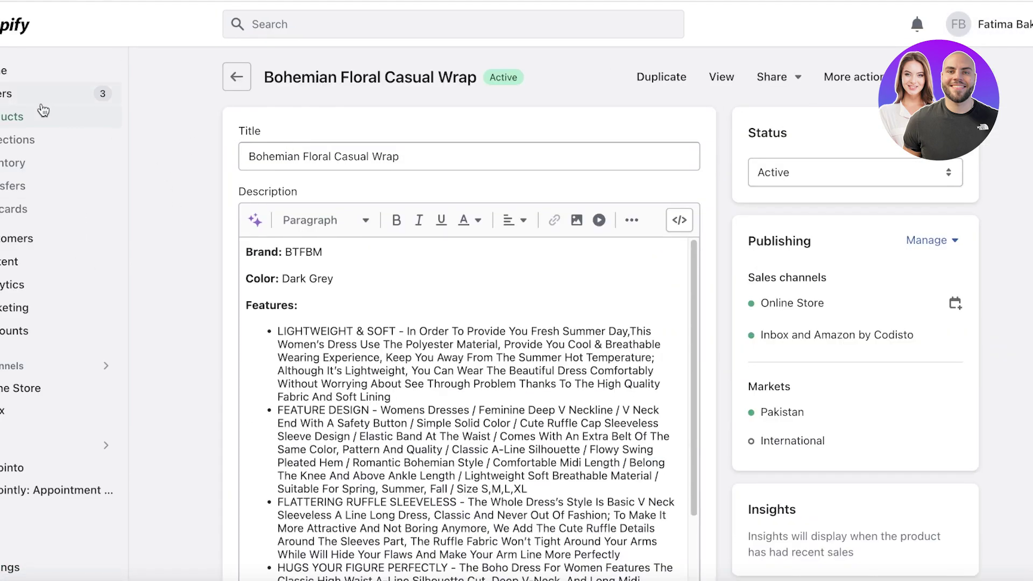
pyautogui.click(10, 117)
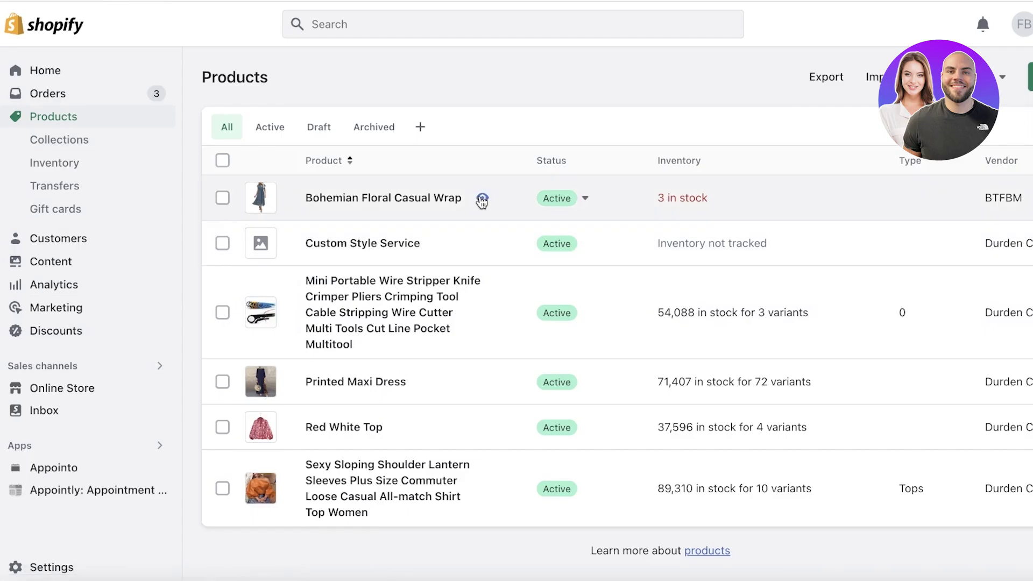
pyautogui.click(486, 198)
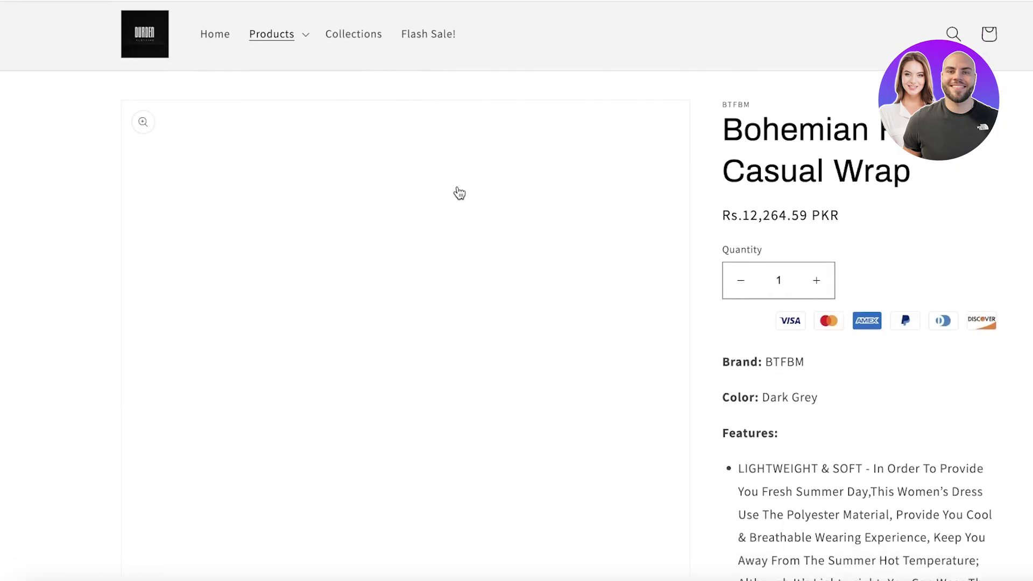
# - Examine the Bohemian Floral Casual Wrap's images, price and description in the store preview and return to the Shopify admin's home page
pyautogui.scroll(-2, 459, 193)
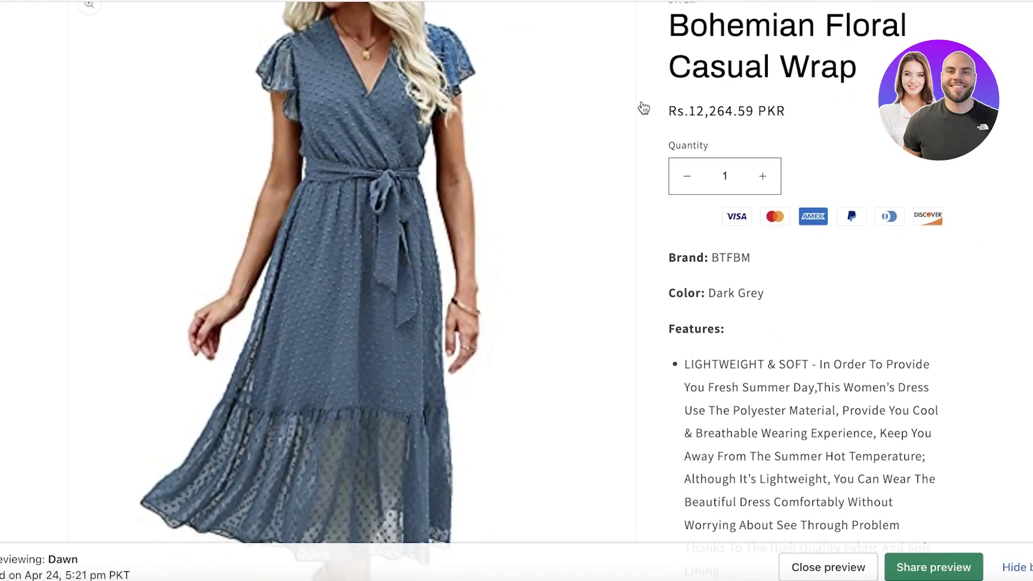
pyautogui.scroll(3, 699, 89)
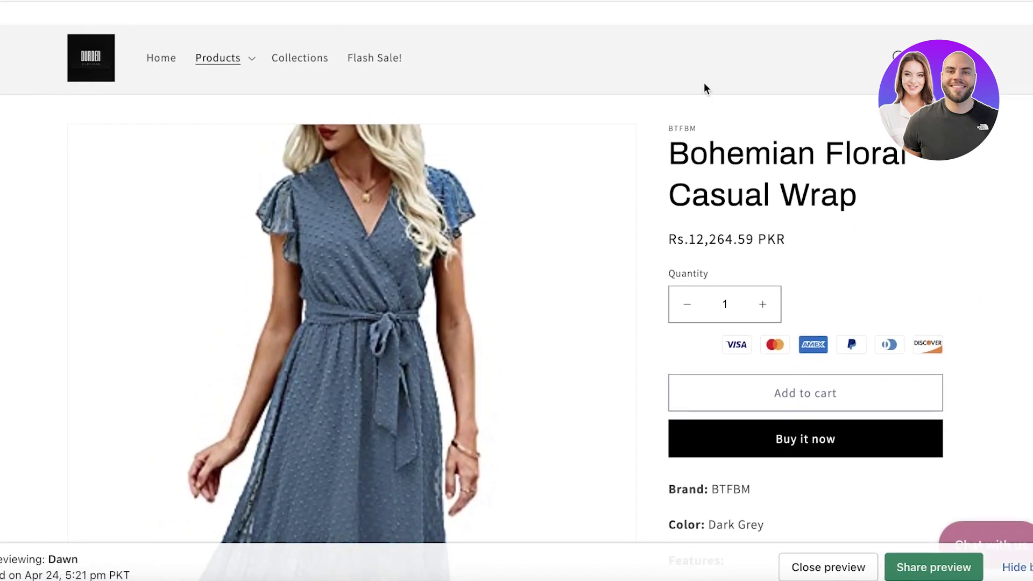
pyautogui.scroll(-3, 811, 85)
pyautogui.scroll(2, 810, 89)
pyautogui.scroll(-15, 800, 103)
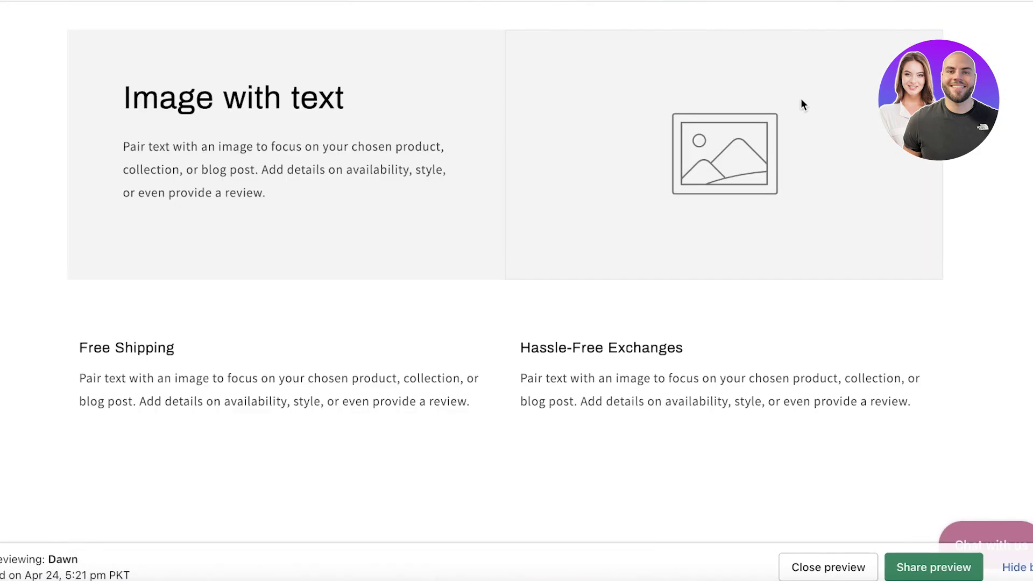
pyautogui.scroll(10, 800, 104)
pyautogui.scroll(8, 773, 161)
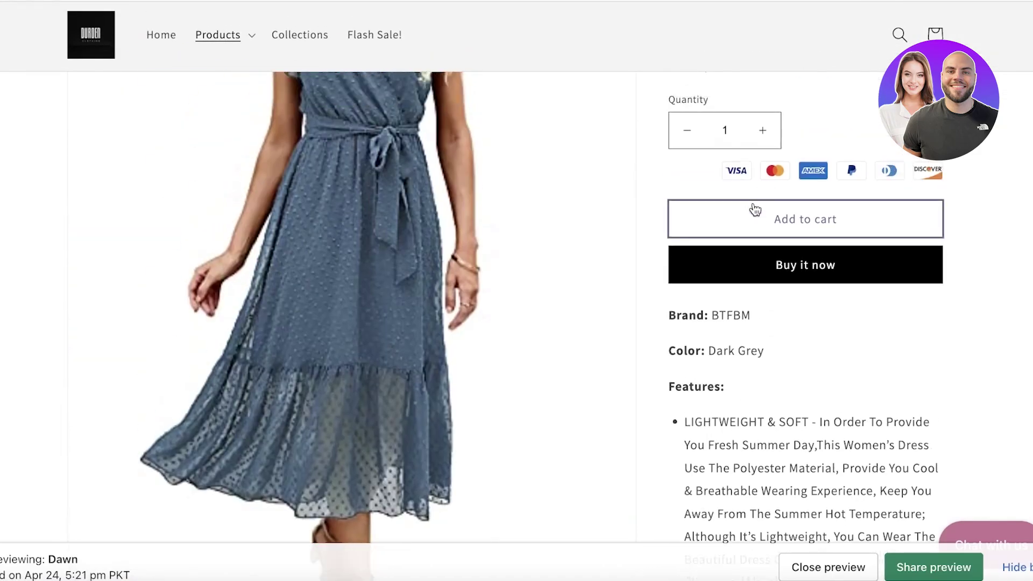
pyautogui.scroll(-15, 204, 208)
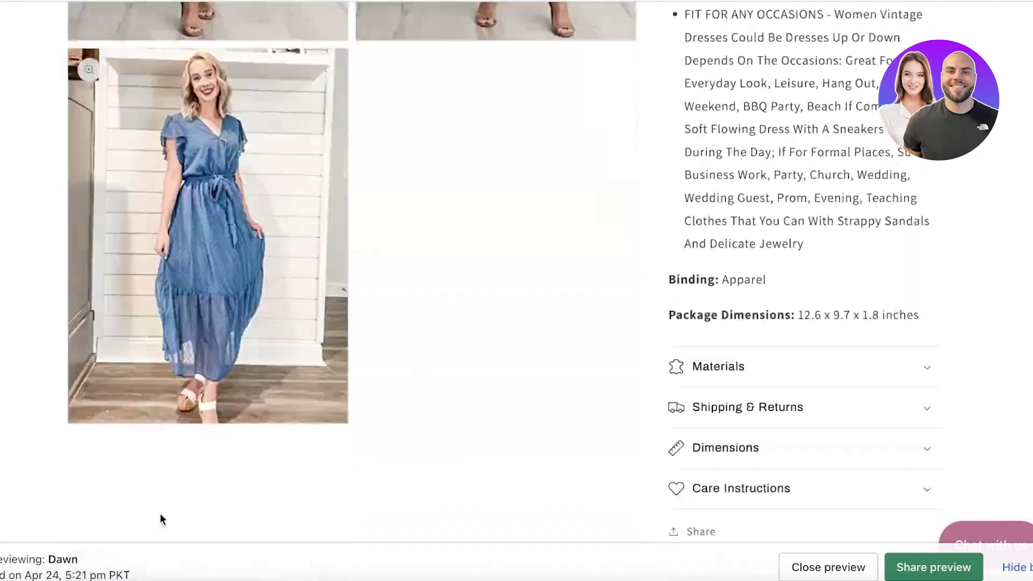
pyautogui.scroll(5, 816, 268)
pyautogui.scroll(10, 819, 267)
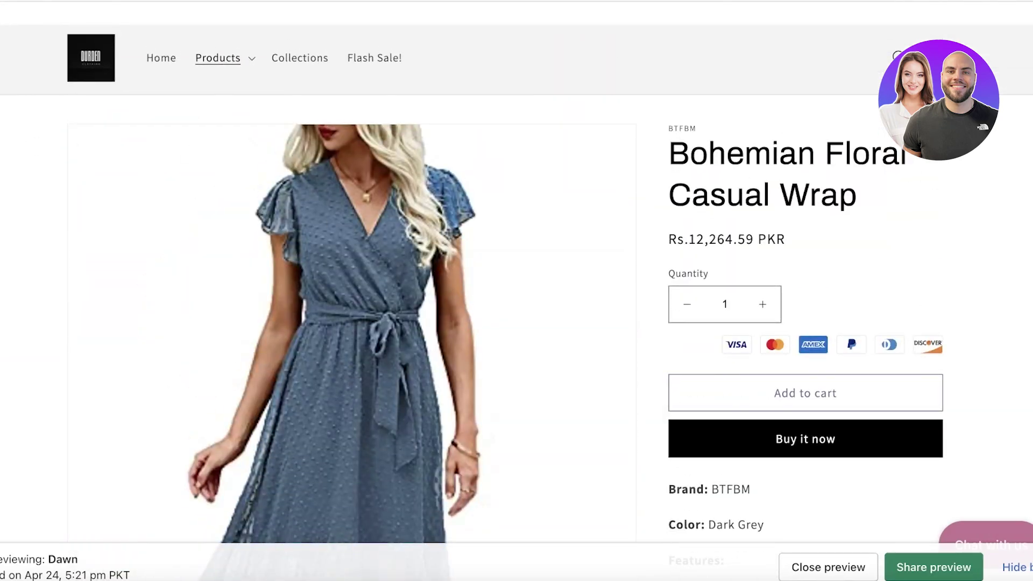
pyautogui.click(430, 1)
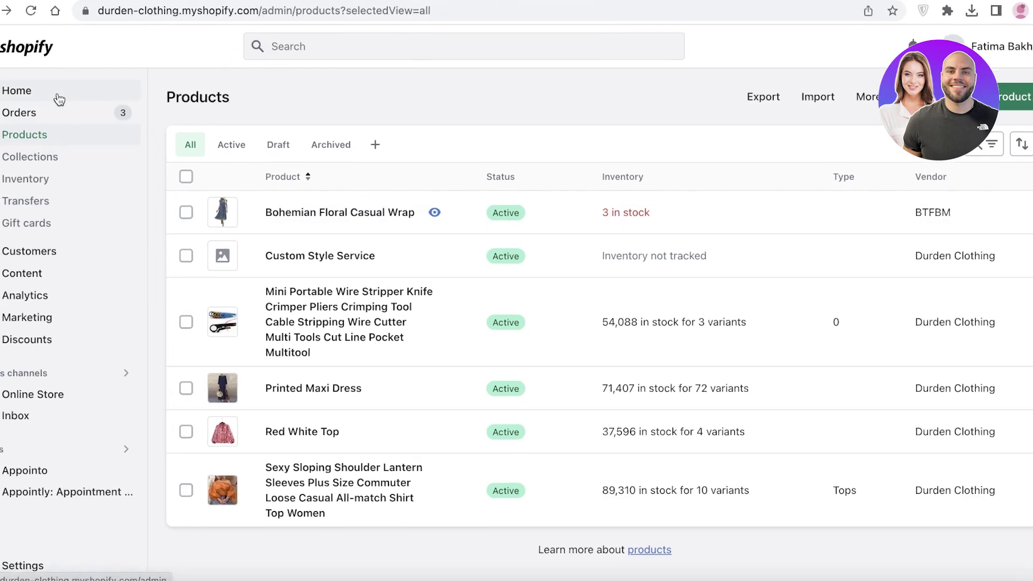
pyautogui.click(58, 96)
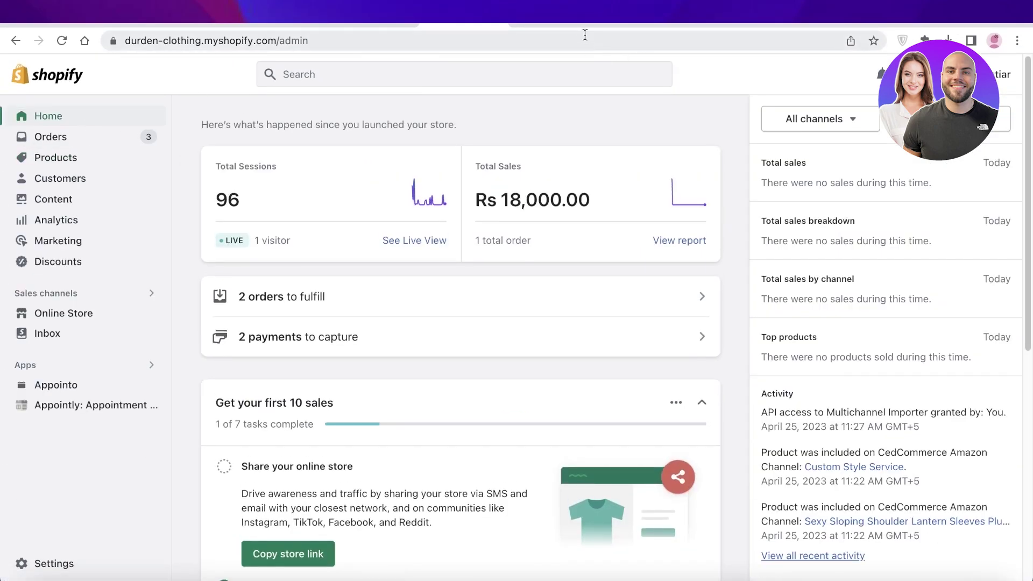